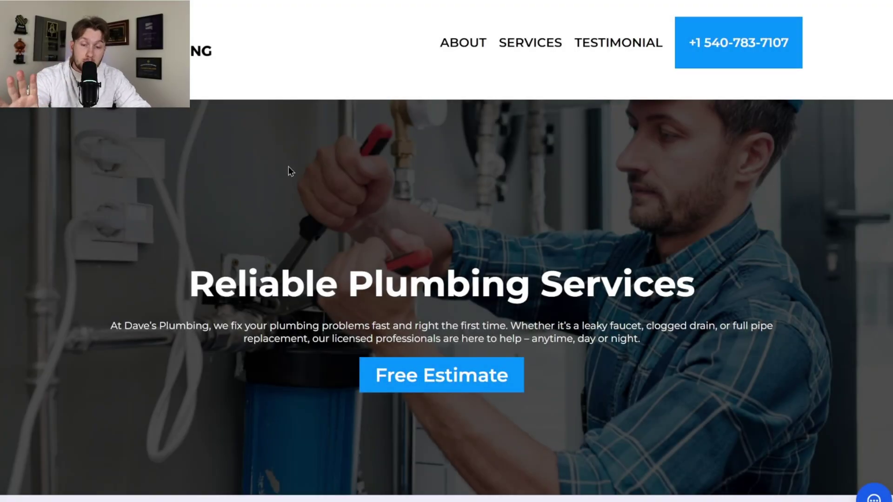
Scroll the Dave's Plumbing homepage, then open the Free Estimate form and close it.
{"action": "scroll", "coordinate": [288, 172], "scroll_direction": "down", "scroll_amount": 15}
{"action": "scroll", "coordinate": [304, 209], "scroll_direction": "up", "scroll_amount": 15}
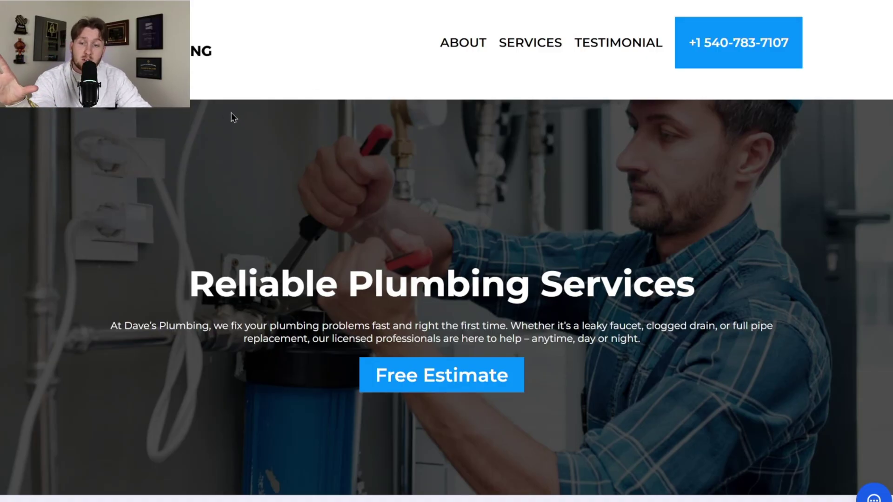
{"action": "scroll", "coordinate": [231, 113], "scroll_direction": "down", "scroll_amount": 20}
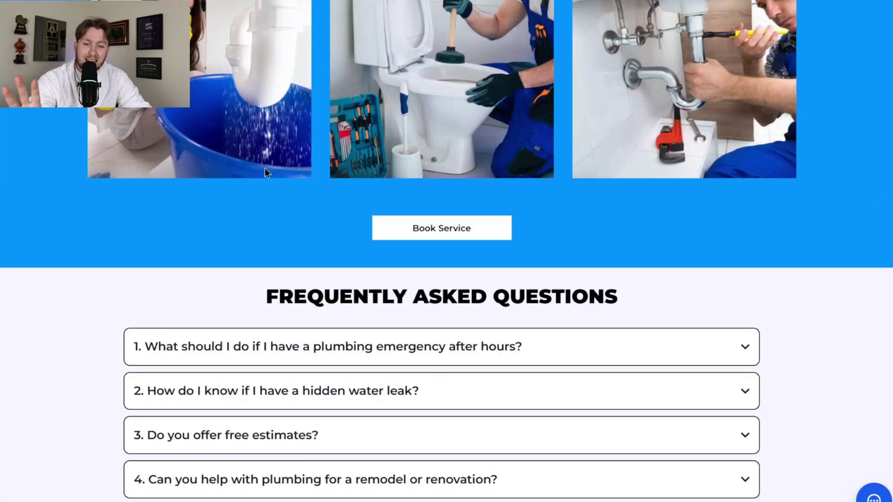
{"action": "scroll", "coordinate": [265, 179], "scroll_direction": "down", "scroll_amount": 8}
{"action": "scroll", "coordinate": [288, 195], "scroll_direction": "up", "scroll_amount": 12}
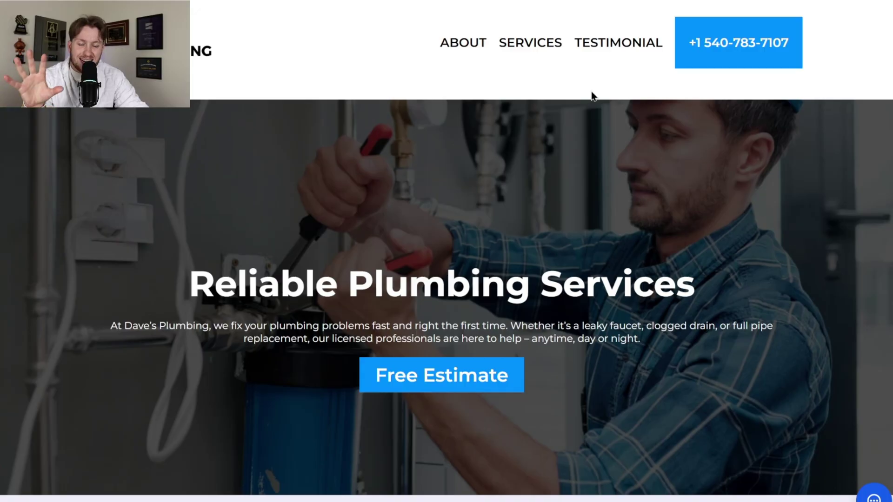
{"action": "left_click", "coordinate": [476, 376]}
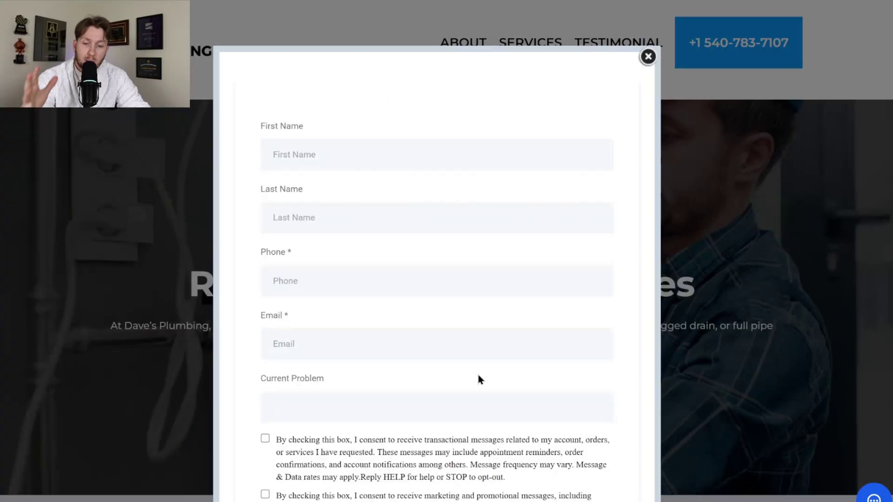
{"action": "left_click", "coordinate": [647, 58]}
Ask the chat assistant 'hello i need to book an appiont,met', review its offered time slots, then collapse the chat.
{"action": "left_click", "coordinate": [872, 495]}
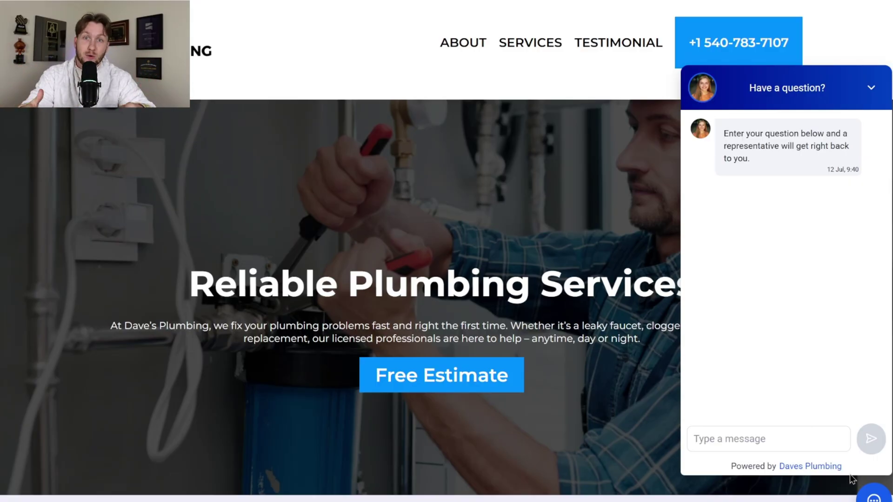
{"action": "left_click", "coordinate": [770, 439]}
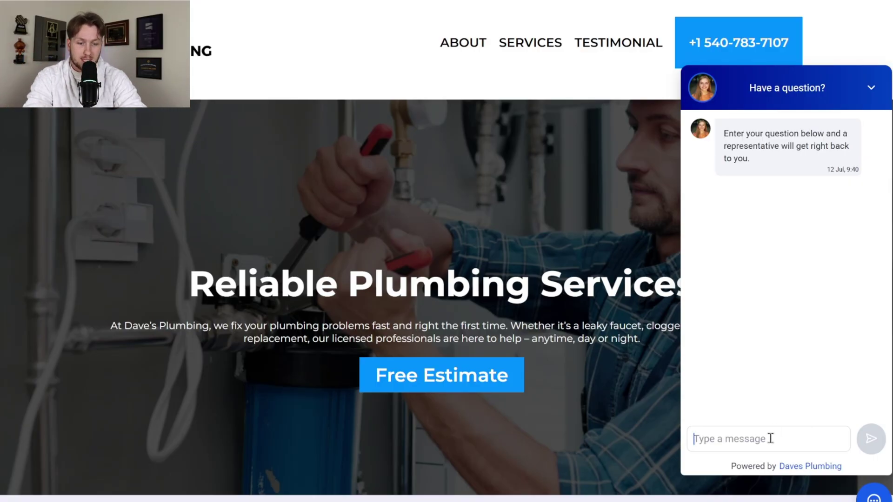
{"action": "type", "text": "hello i need"}
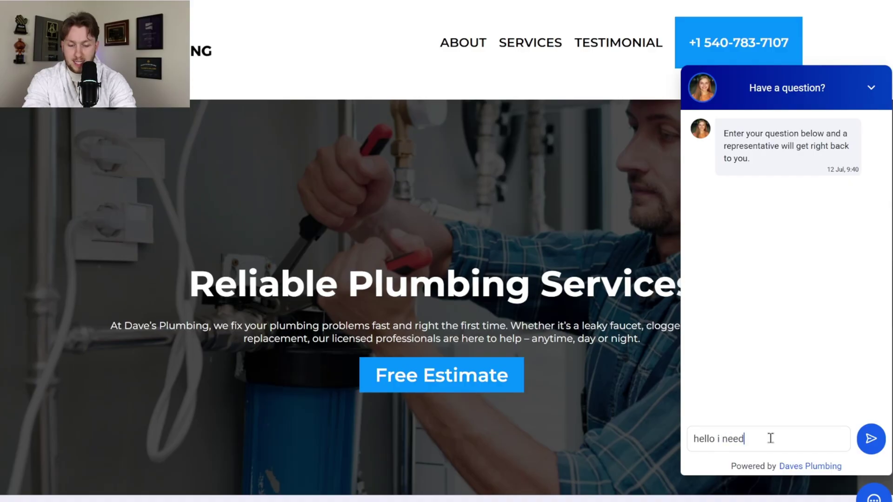
{"action": "type", "text": " to book an ap"}
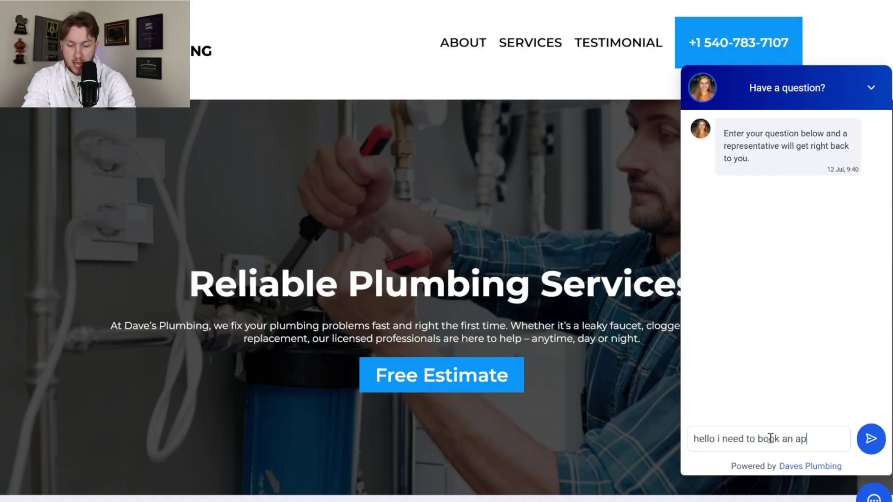
{"action": "type", "text": "piont,met"}
{"action": "key", "text": "Return"}
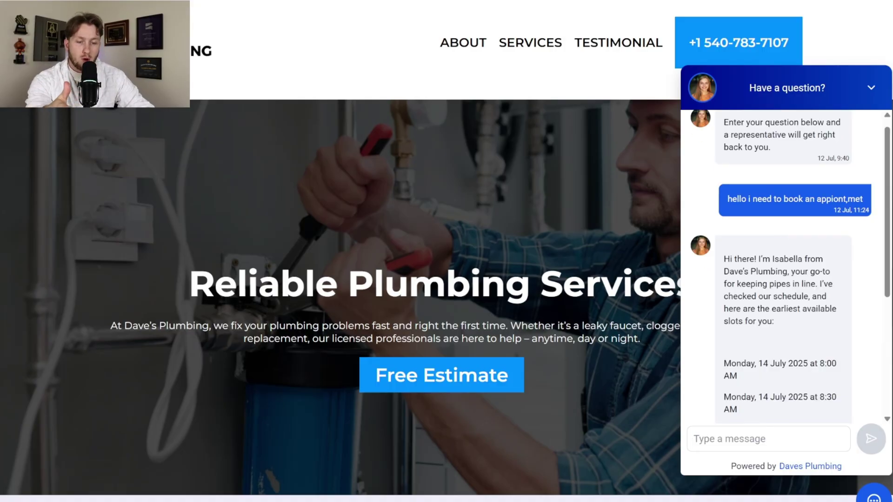
{"action": "scroll", "coordinate": [887, 230], "scroll_direction": "down", "scroll_amount": 5}
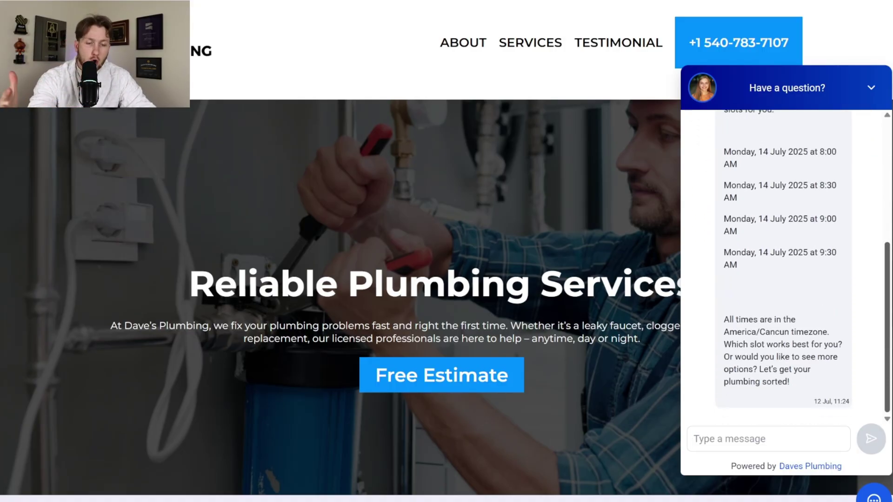
{"action": "scroll", "coordinate": [887, 230], "scroll_direction": "up", "scroll_amount": 5}
{"action": "scroll", "coordinate": [887, 230], "scroll_direction": "down", "scroll_amount": 3}
{"action": "scroll", "coordinate": [863, 288], "scroll_direction": "up", "scroll_amount": 3}
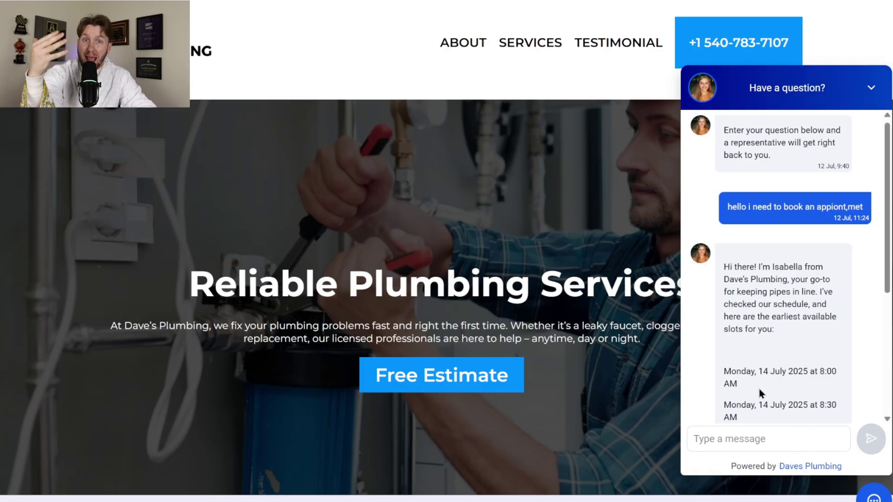
{"action": "left_click", "coordinate": [863, 95]}
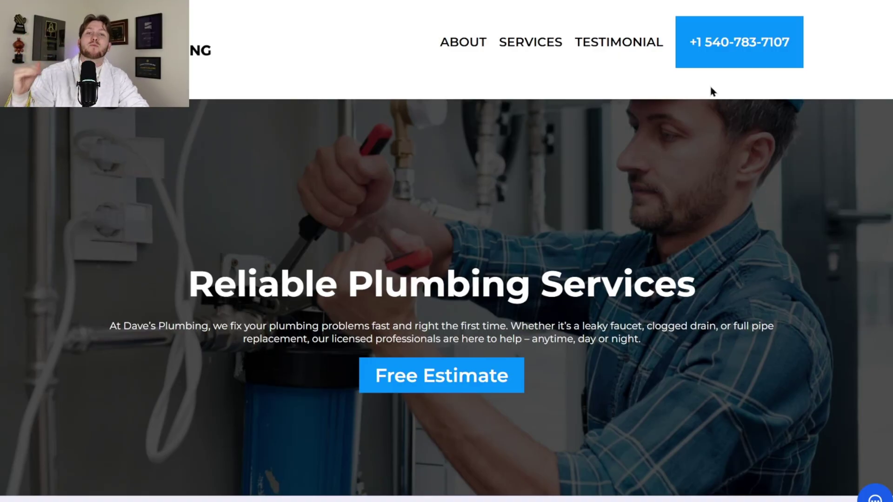
{"action": "scroll", "coordinate": [605, 190], "scroll_direction": "down", "scroll_amount": 5}
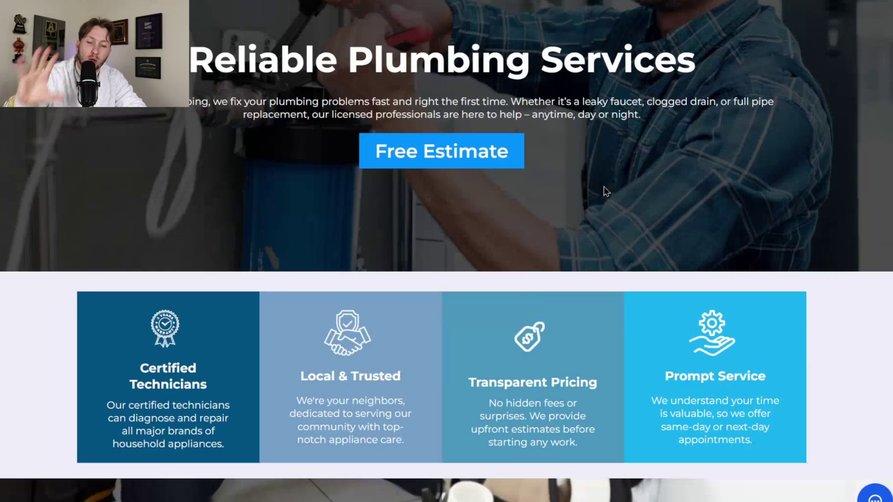
{"action": "scroll", "coordinate": [606, 191], "scroll_direction": "down", "scroll_amount": 10}
{"action": "scroll", "coordinate": [613, 214], "scroll_direction": "up", "scroll_amount": 14}
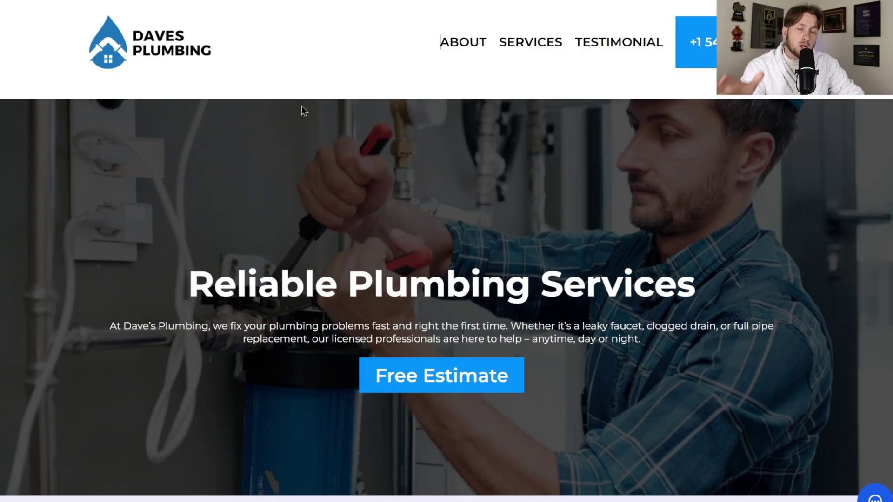
{"action": "scroll", "coordinate": [369, 186], "scroll_direction": "down", "scroll_amount": 10}
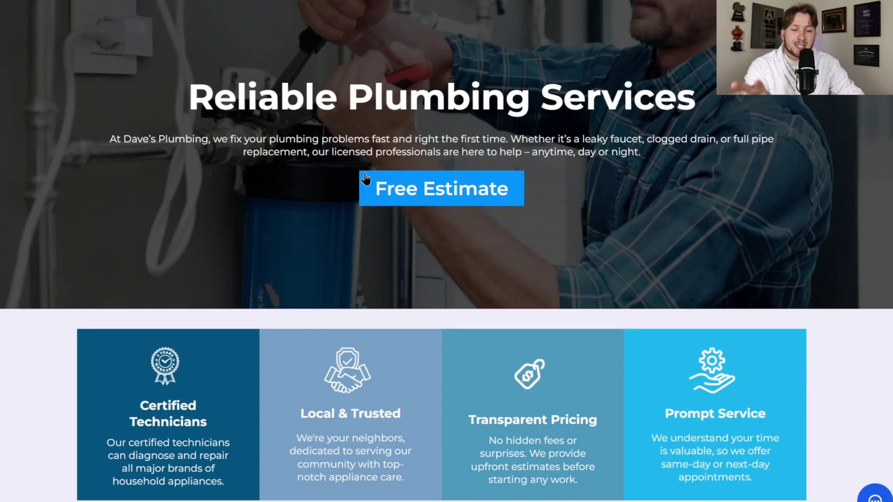
{"action": "scroll", "coordinate": [366, 188], "scroll_direction": "down", "scroll_amount": 15}
{"action": "scroll", "coordinate": [463, 257], "scroll_direction": "up", "scroll_amount": 20}
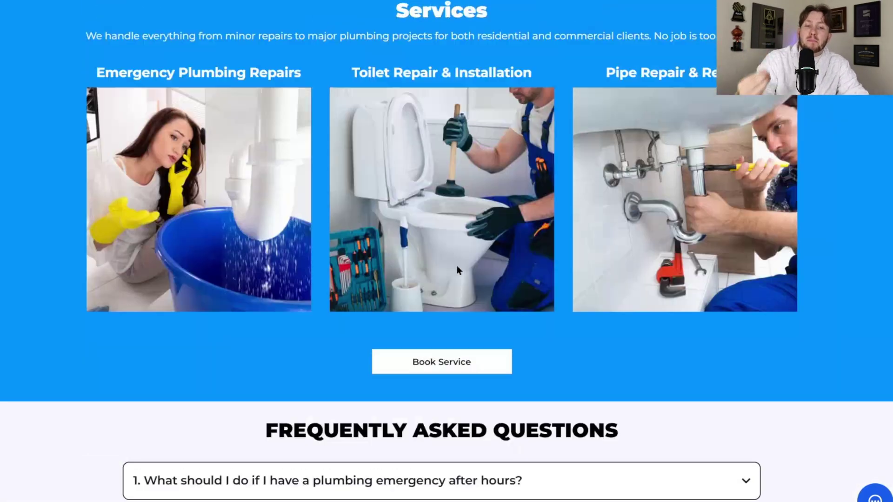
{"action": "scroll", "coordinate": [402, 244], "scroll_direction": "up", "scroll_amount": 10}
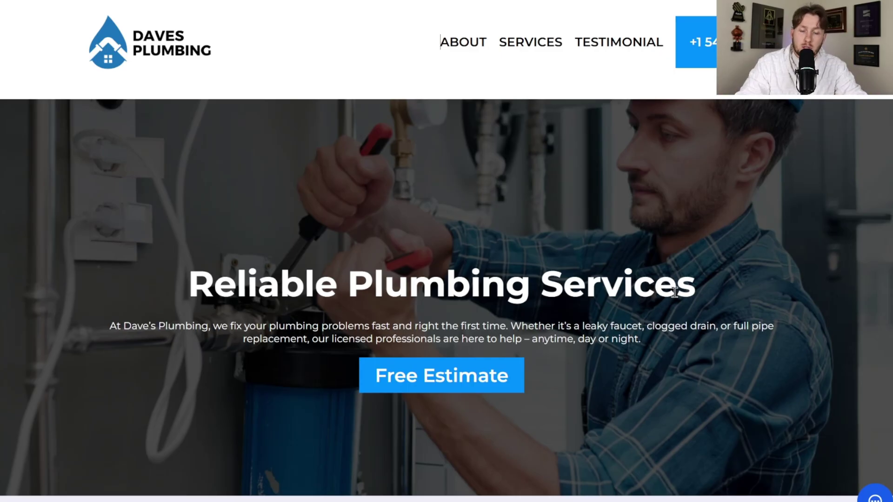
{"action": "scroll", "coordinate": [389, 173], "scroll_direction": "down", "scroll_amount": 4}
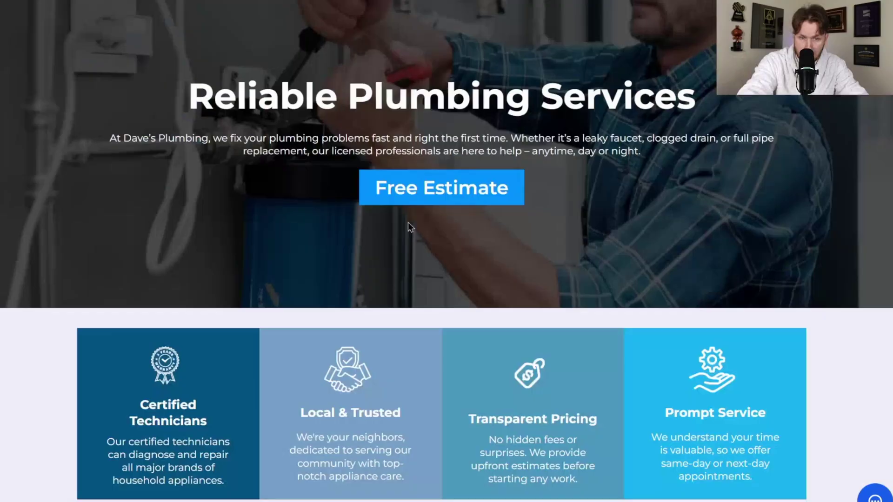
{"action": "scroll", "coordinate": [409, 223], "scroll_direction": "up", "scroll_amount": 4}
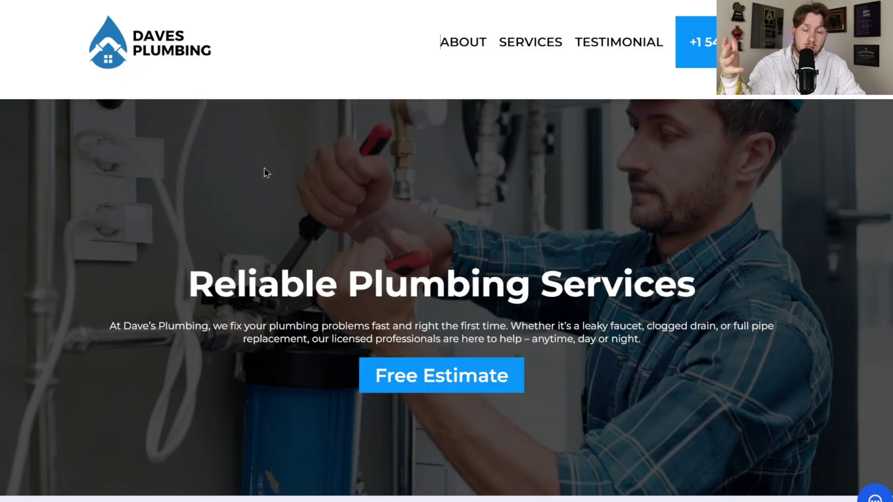
{"action": "scroll", "coordinate": [409, 181], "scroll_direction": "down", "scroll_amount": 15}
{"action": "scroll", "coordinate": [512, 214], "scroll_direction": "up", "scroll_amount": 15}
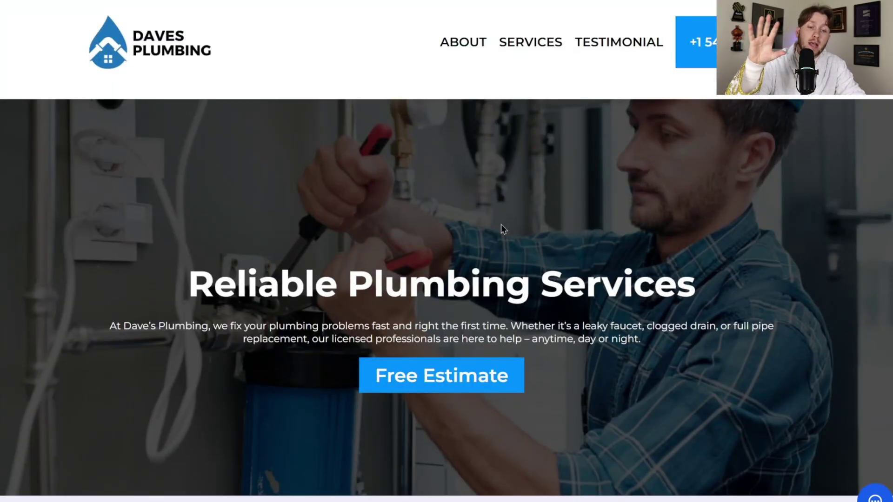
{"action": "scroll", "coordinate": [451, 153], "scroll_direction": "down", "scroll_amount": 15}
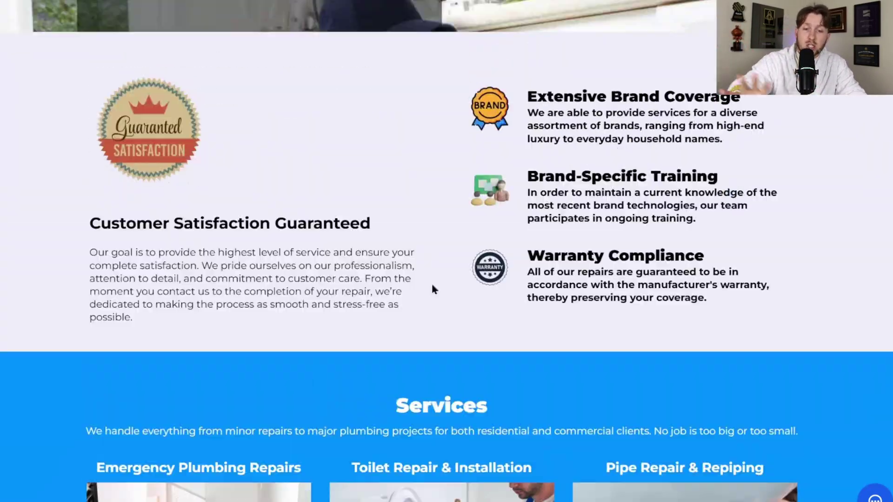
{"action": "scroll", "coordinate": [431, 282], "scroll_direction": "up", "scroll_amount": 15}
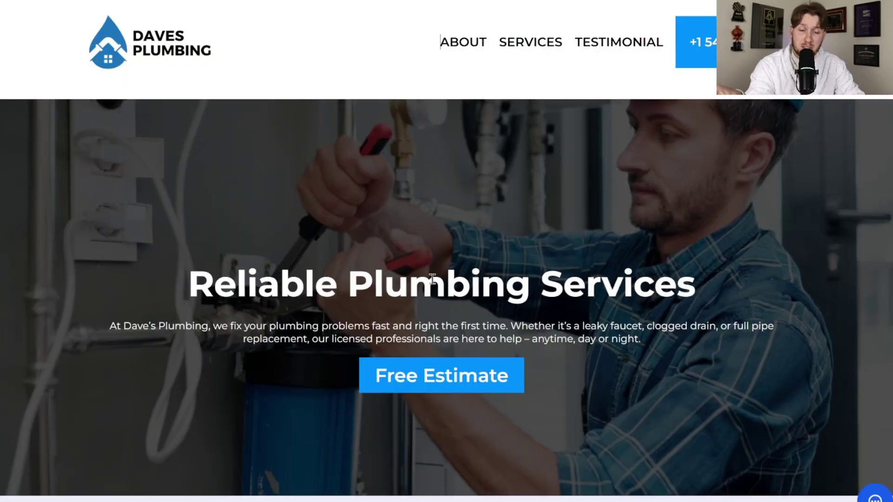
{"action": "scroll", "coordinate": [431, 278], "scroll_direction": "down", "scroll_amount": 15}
{"action": "scroll", "coordinate": [456, 263], "scroll_direction": "up", "scroll_amount": 6}
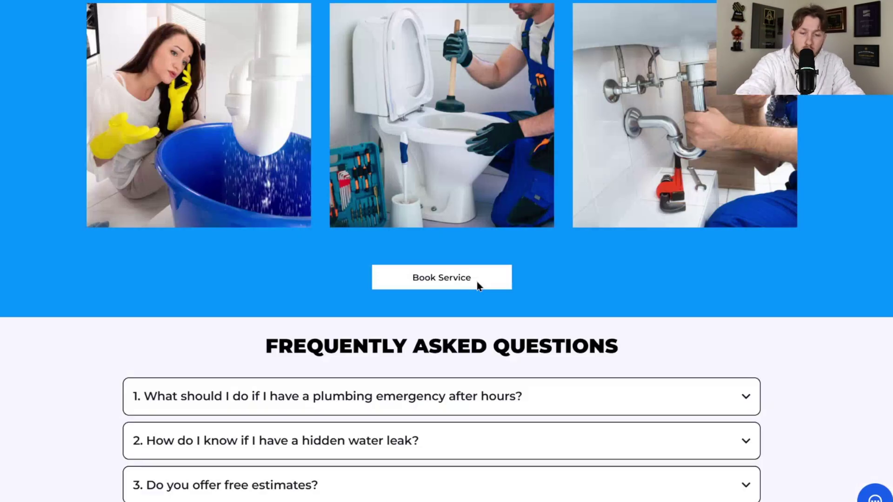
{"action": "left_click", "coordinate": [478, 284]}
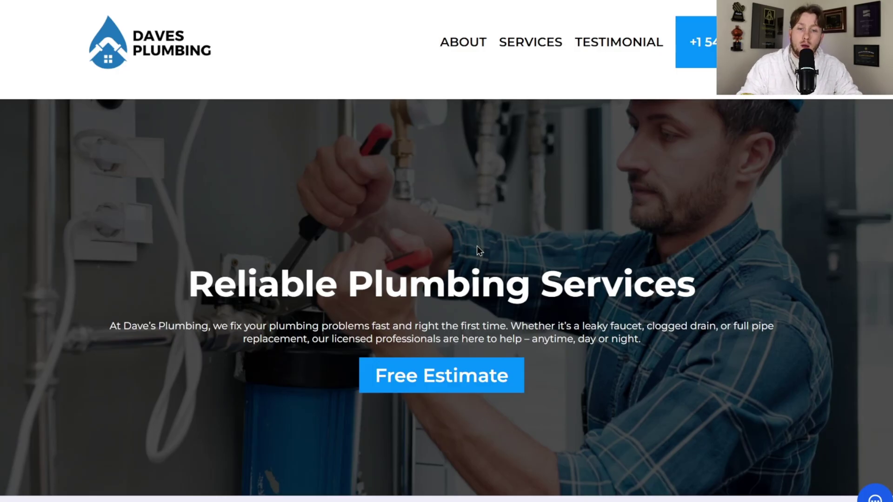
{"action": "scroll", "coordinate": [476, 245], "scroll_direction": "down", "scroll_amount": 20}
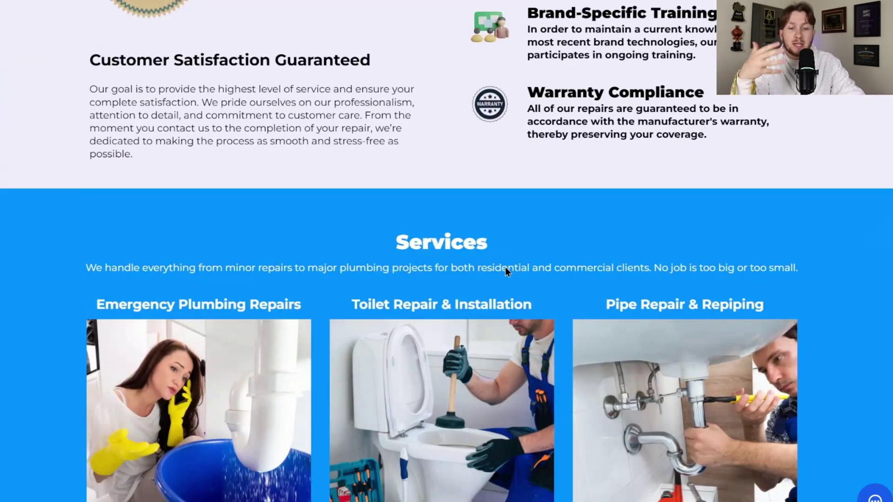
{"action": "scroll", "coordinate": [549, 309], "scroll_direction": "up", "scroll_amount": 20}
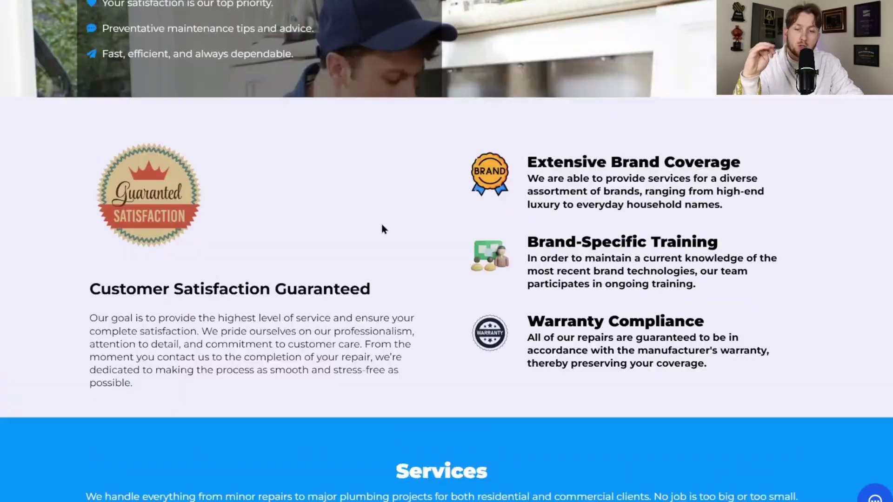
{"action": "scroll", "coordinate": [381, 228], "scroll_direction": "up", "scroll_amount": 8}
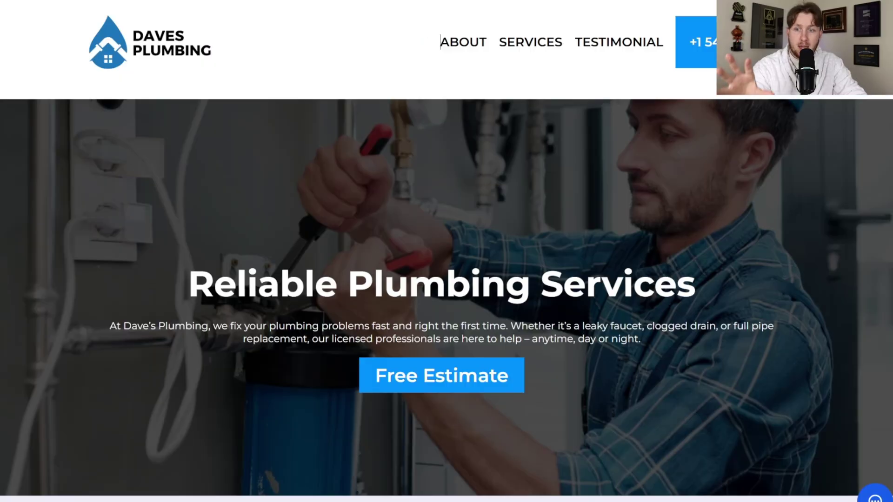
Scroll through the Dave's Plumbing homepage one last time.
{"action": "scroll", "coordinate": [409, 188], "scroll_direction": "up", "scroll_amount": 3}
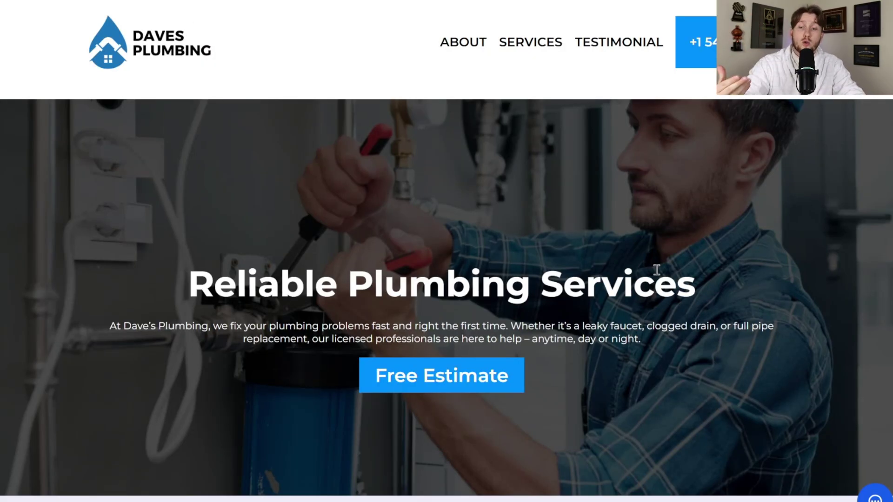
{"action": "scroll", "coordinate": [639, 283], "scroll_direction": "down", "scroll_amount": 15}
{"action": "scroll", "coordinate": [640, 310], "scroll_direction": "up", "scroll_amount": 15}
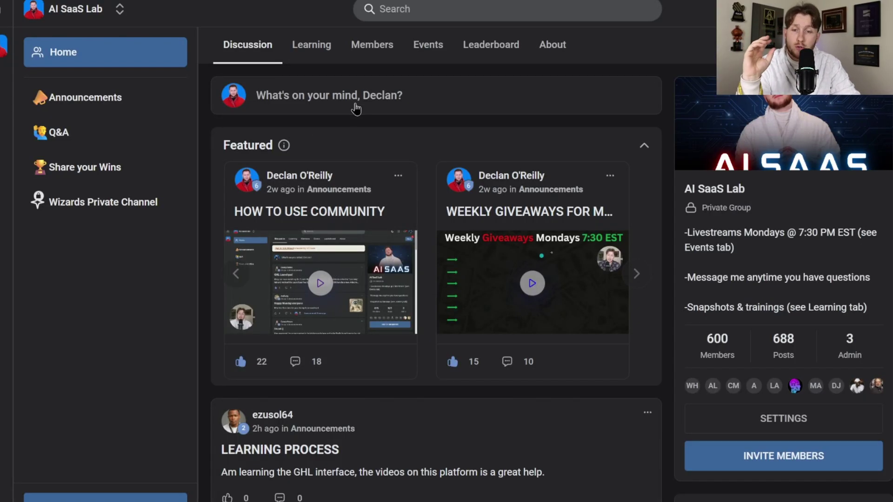
View the AI SaaS Lab community's Learning courses, then its Events.
{"action": "left_click", "coordinate": [323, 52]}
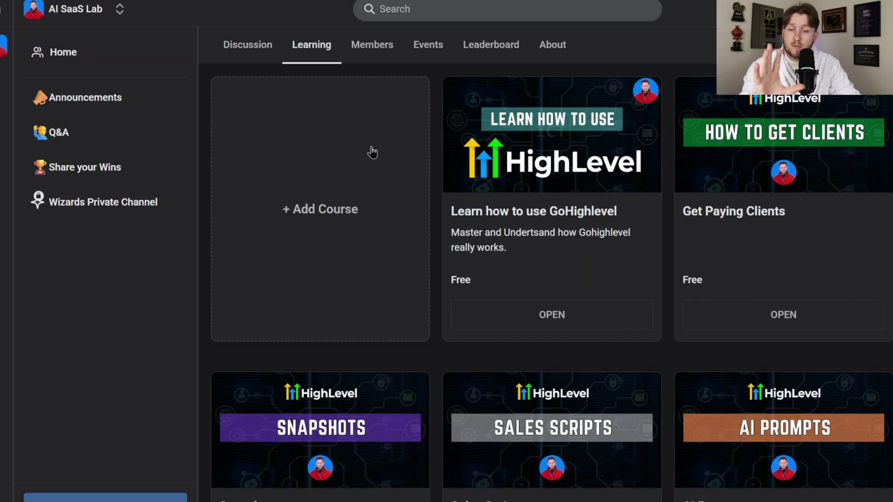
{"action": "left_click", "coordinate": [425, 48]}
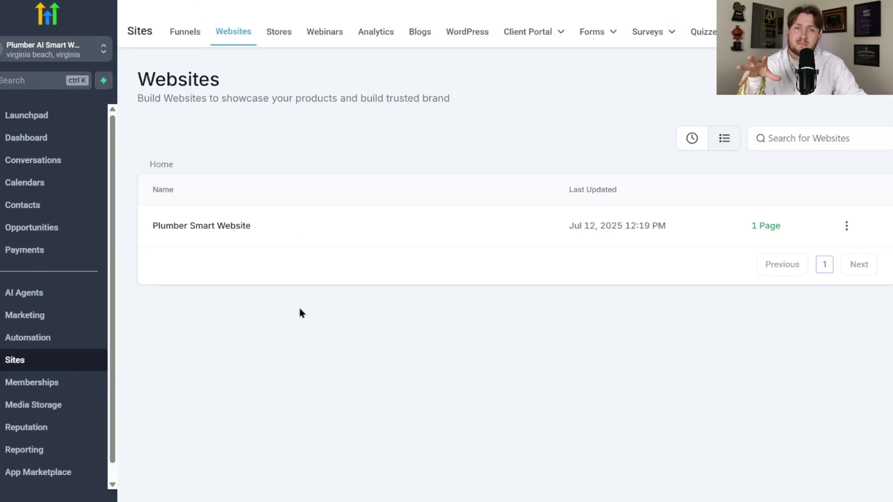
Cancel a new website, then review the Voice AI agent list and Conversation AI bots.
{"action": "left_click", "coordinate": [842, 80]}
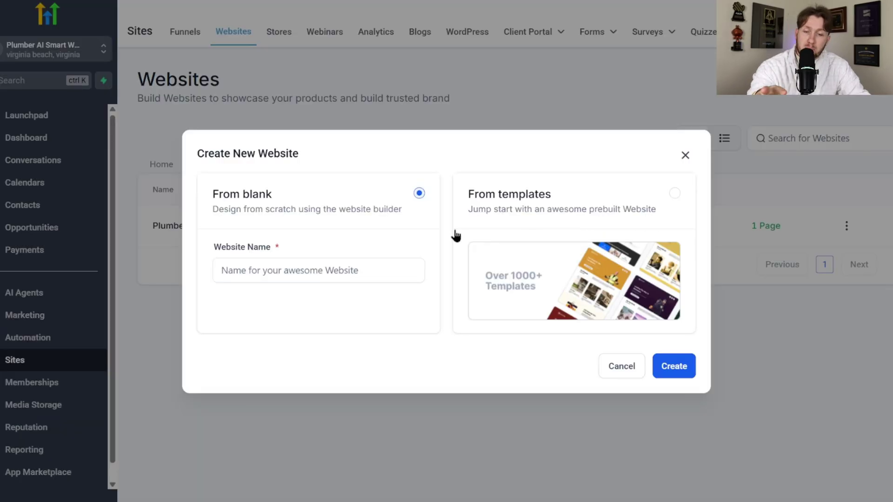
{"action": "left_click", "coordinate": [684, 154]}
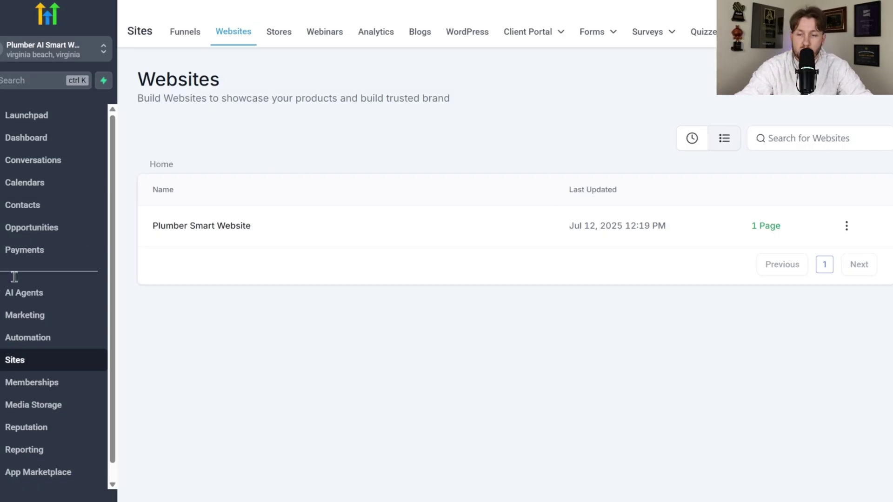
{"action": "left_click", "coordinate": [22, 292]}
{"action": "left_click", "coordinate": [284, 31]}
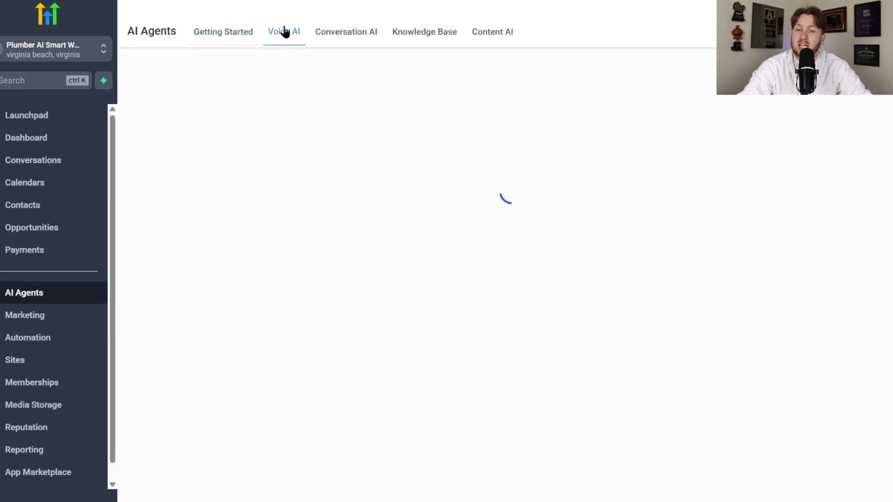
{"action": "left_click", "coordinate": [248, 167]}
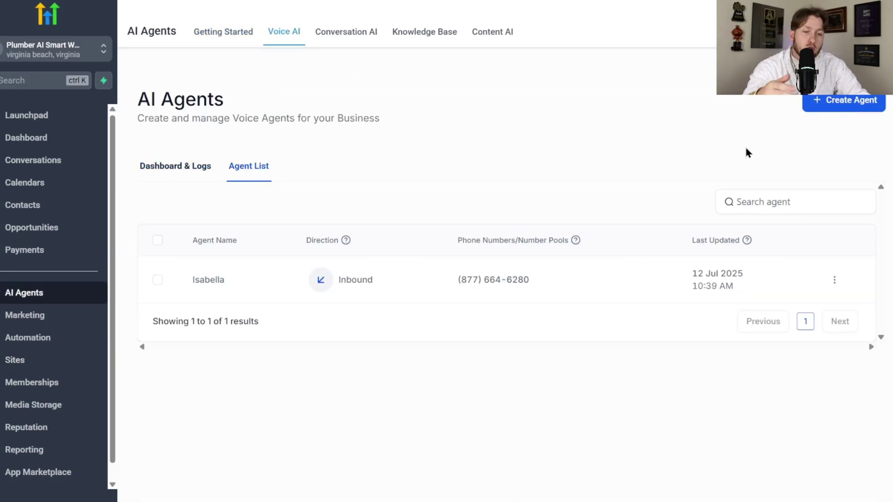
{"action": "left_click", "coordinate": [345, 36]}
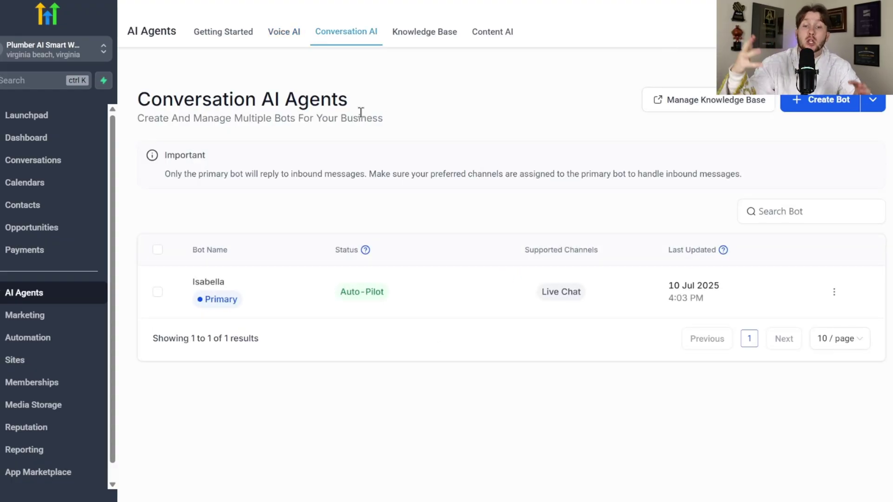
Go to Sites and show the Websites list with Plumber Smart Website.
{"action": "left_click", "coordinate": [44, 366]}
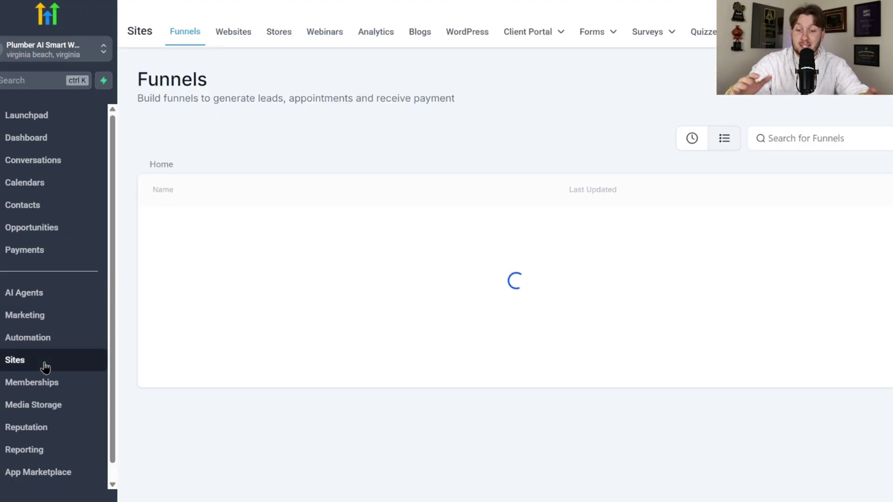
{"action": "left_click", "coordinate": [218, 42]}
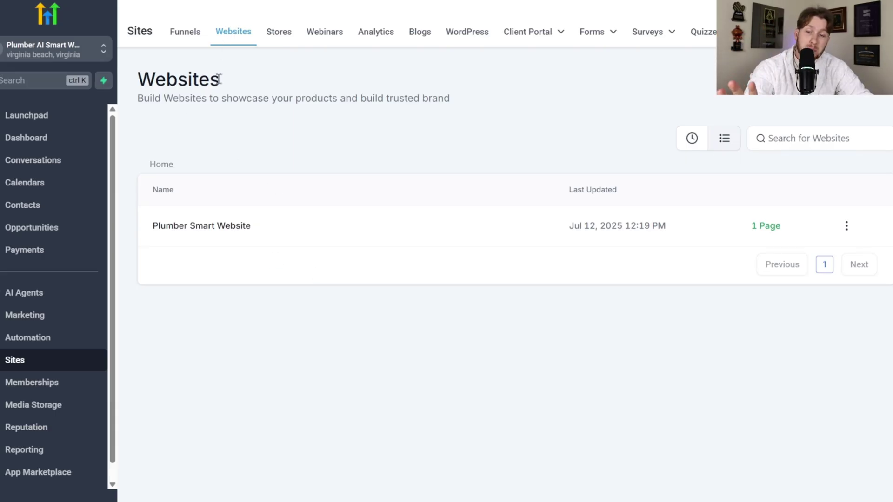
Open Plumber Smart Website's settings and confirm Plumber Chatwidget is the attached chat widget.
{"action": "left_click", "coordinate": [211, 224]}
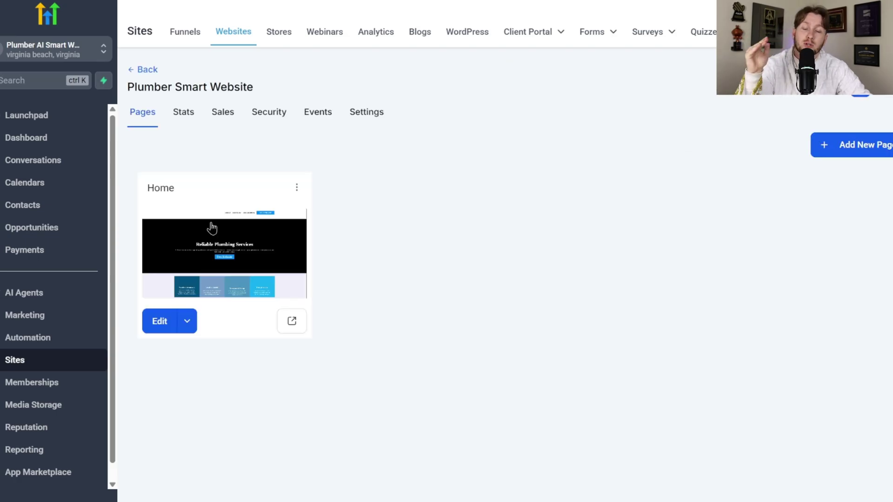
{"action": "left_click", "coordinate": [356, 120]}
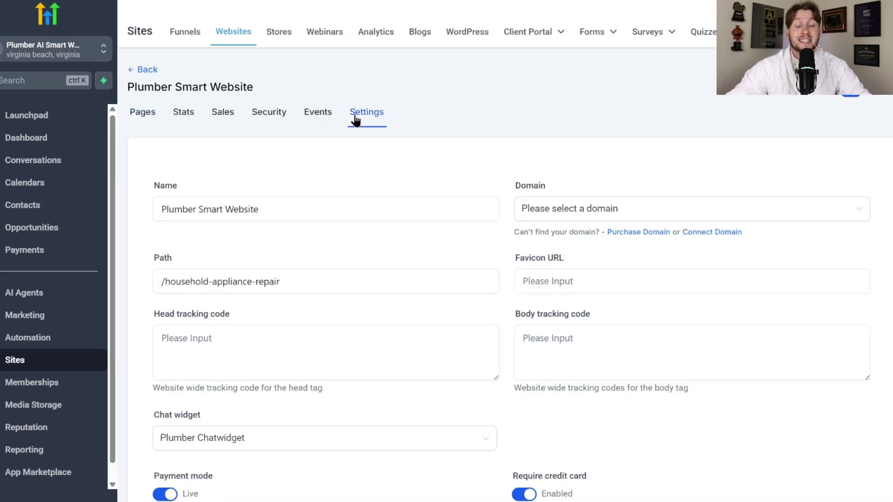
{"action": "left_click", "coordinate": [281, 444]}
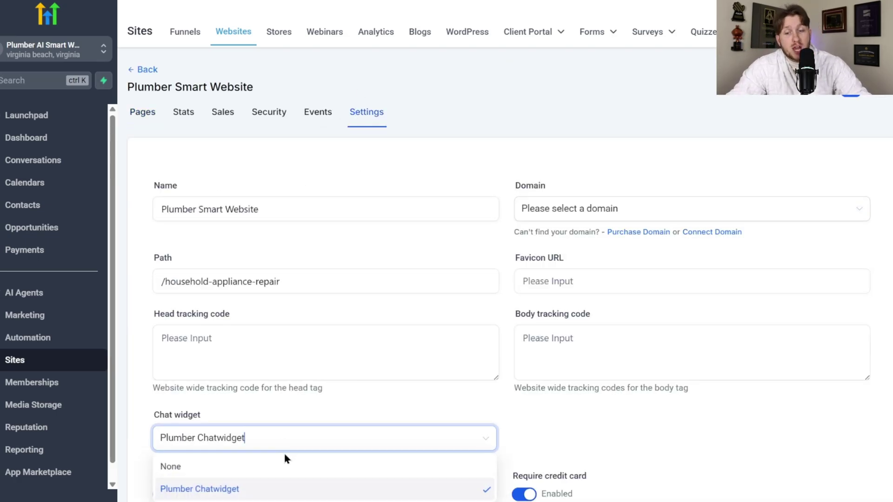
{"action": "left_click", "coordinate": [395, 410]}
{"action": "scroll", "coordinate": [396, 407], "scroll_direction": "down", "scroll_amount": 4}
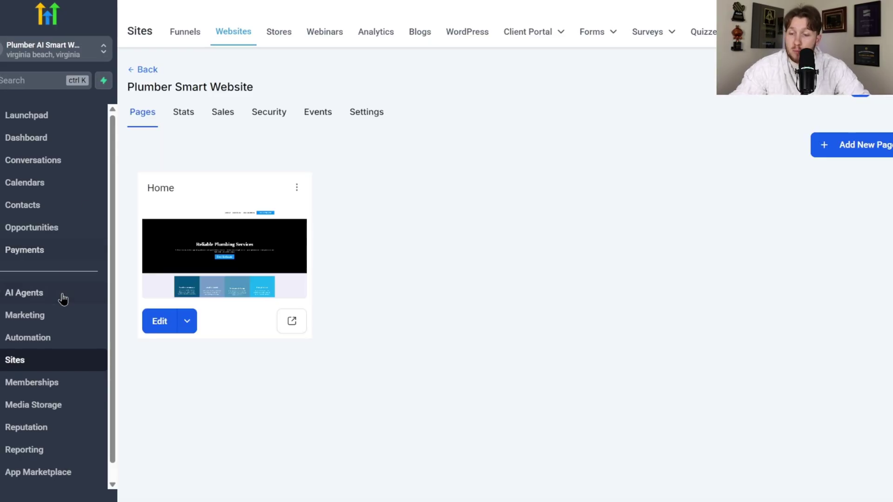
Show the Voice AI Agent List with Isabella, then scroll the Daves Plumbing homepage.
{"action": "left_click", "coordinate": [63, 297]}
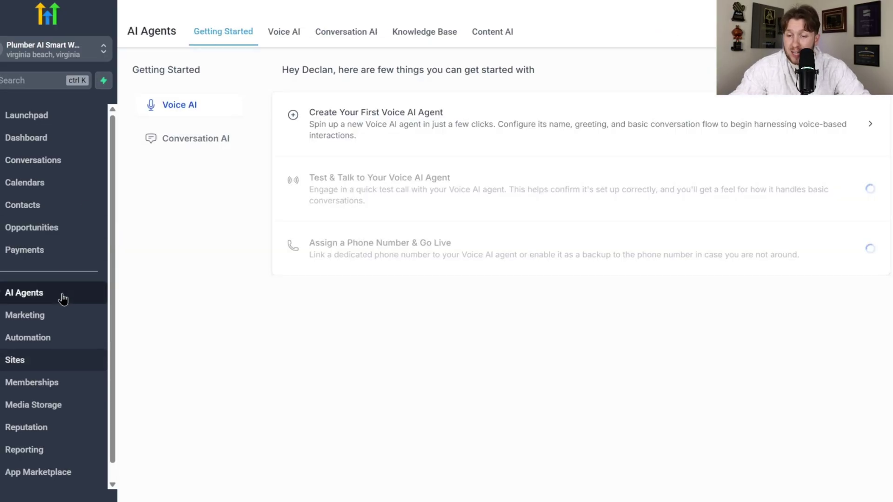
{"action": "left_click", "coordinate": [278, 39]}
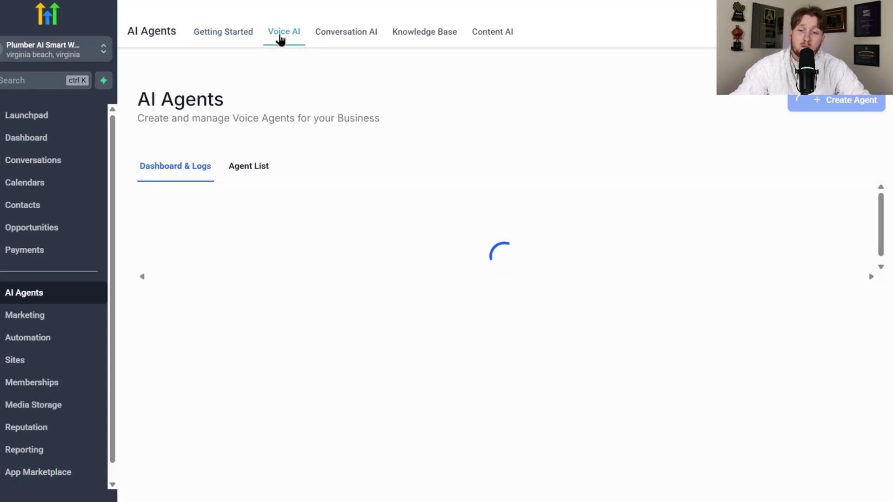
{"action": "left_click", "coordinate": [238, 159]}
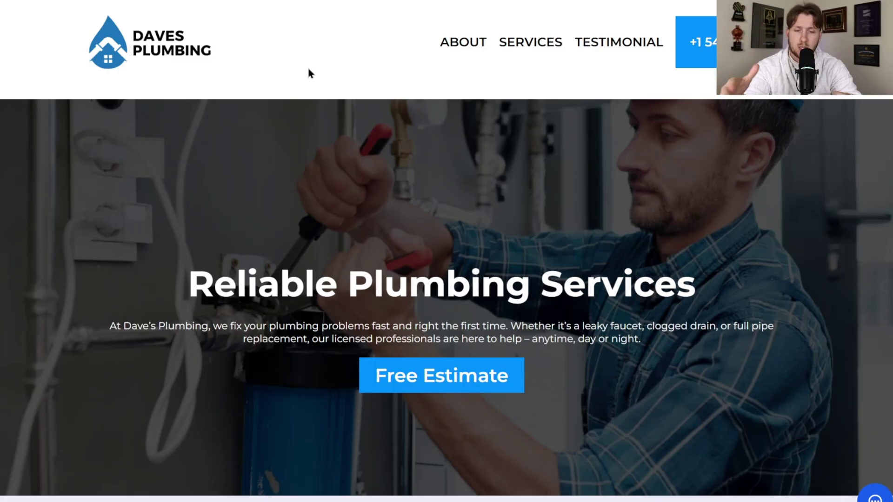
{"action": "scroll", "coordinate": [504, 195], "scroll_direction": "down", "scroll_amount": 4}
{"action": "scroll", "coordinate": [416, 161], "scroll_direction": "up", "scroll_amount": 4}
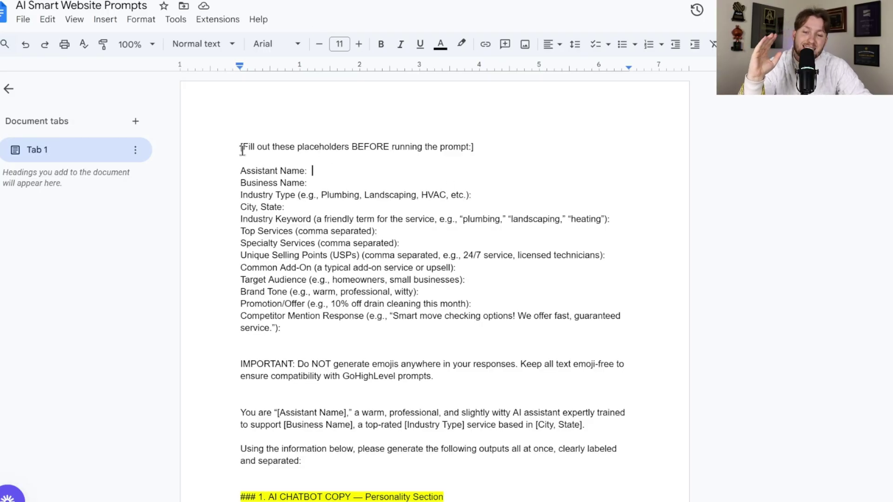
Select the placeholder prompt template text in the doc, then open the Isabella voice agent.
{"action": "left_click_drag", "start_coordinate": [240, 131], "coordinate": [623, 498]}
{"action": "scroll", "coordinate": [435, 309], "scroll_direction": "up", "scroll_amount": 1}
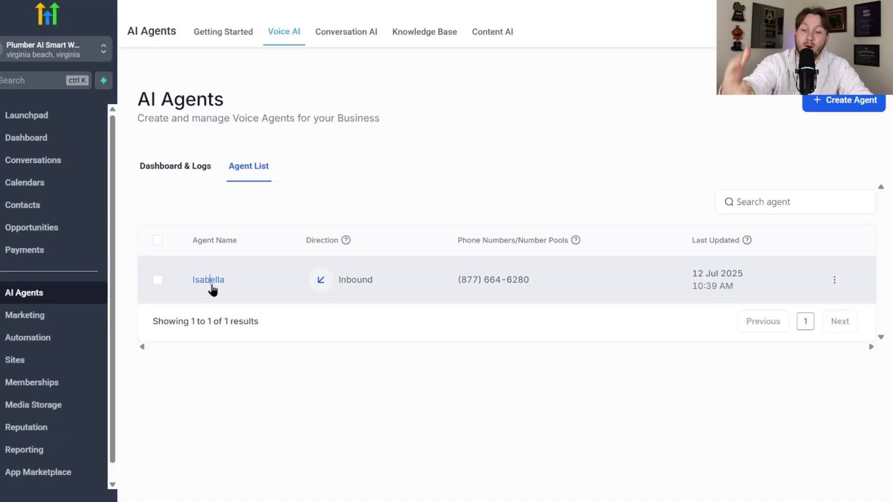
{"action": "left_click", "coordinate": [209, 285]}
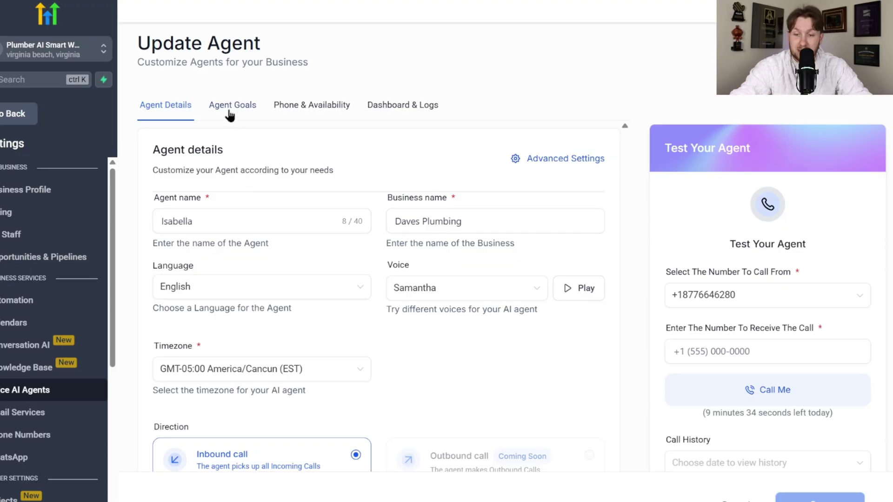
Review Isabella's Agent Goals and Agent Details, return to the agents list, and scroll the live website.
{"action": "left_click", "coordinate": [229, 112]}
{"action": "left_click", "coordinate": [173, 106]}
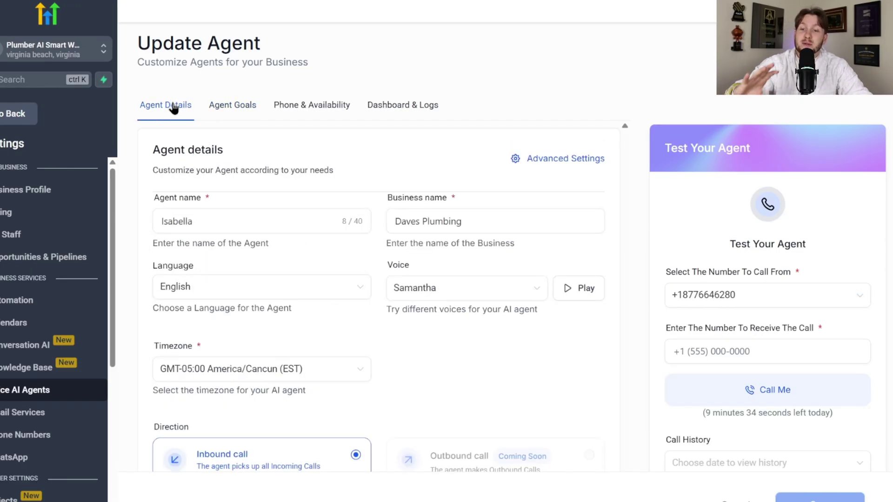
{"action": "left_click", "coordinate": [740, 500]}
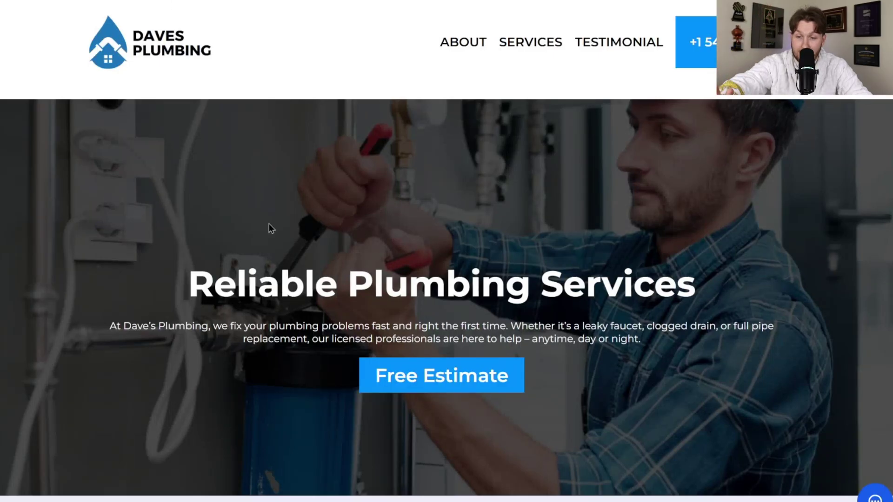
{"action": "scroll", "coordinate": [255, 163], "scroll_direction": "down", "scroll_amount": 10}
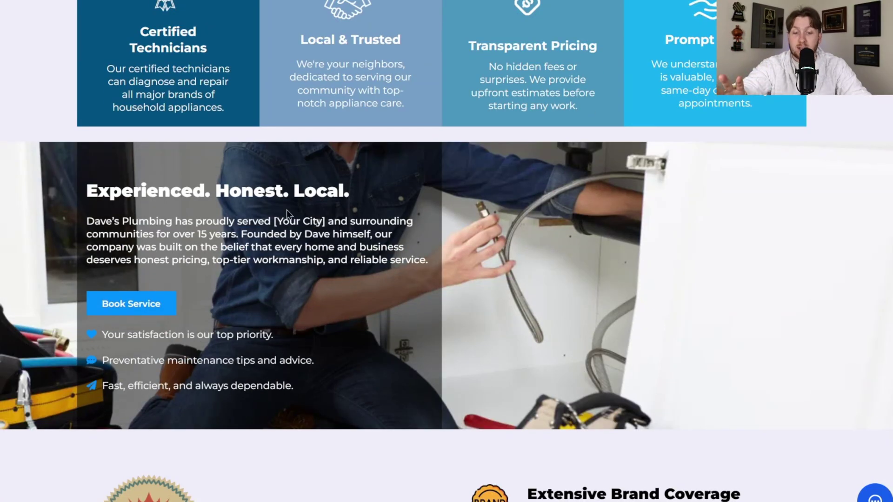
{"action": "scroll", "coordinate": [578, 329], "scroll_direction": "up", "scroll_amount": 10}
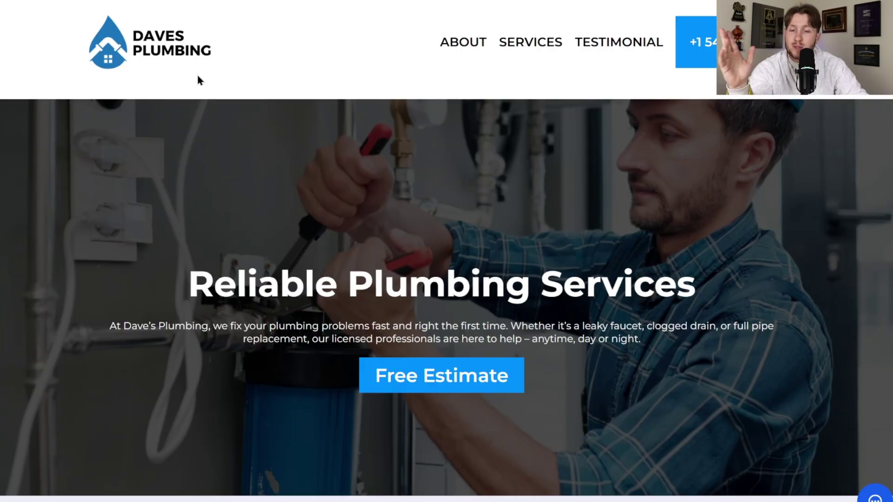
{"action": "scroll", "coordinate": [269, 180], "scroll_direction": "down", "scroll_amount": 10}
{"action": "scroll", "coordinate": [270, 180], "scroll_direction": "down", "scroll_amount": 5}
{"action": "scroll", "coordinate": [388, 239], "scroll_direction": "up", "scroll_amount": 15}
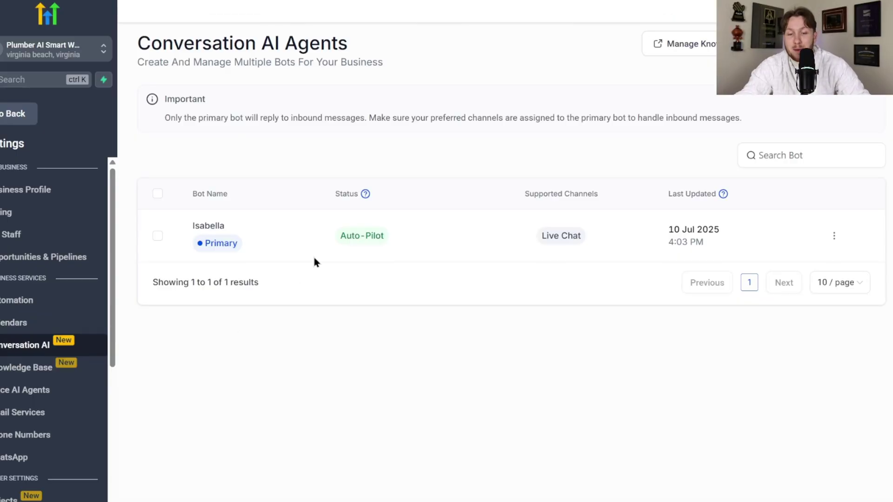
Inspect the Isabella chat bot's Auto Pilot Live Chat settings and cancel without saving.
{"action": "left_click", "coordinate": [216, 226]}
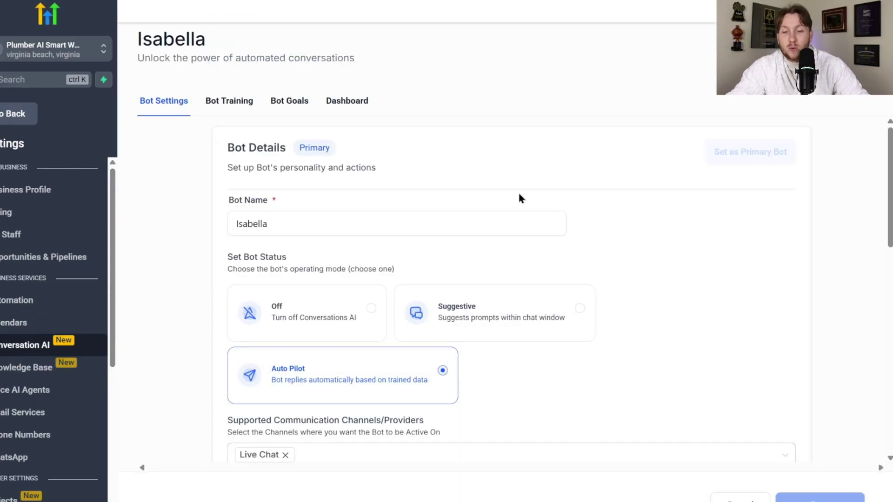
{"action": "left_click", "coordinate": [315, 220]}
{"action": "scroll", "coordinate": [374, 251], "scroll_direction": "down", "scroll_amount": 4}
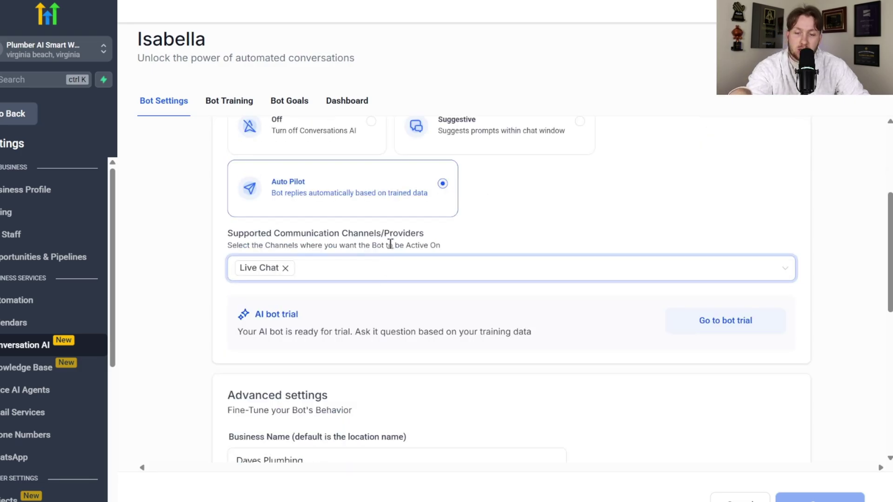
{"action": "scroll", "coordinate": [379, 259], "scroll_direction": "up", "scroll_amount": 4}
{"action": "scroll", "coordinate": [375, 223], "scroll_direction": "down", "scroll_amount": 4}
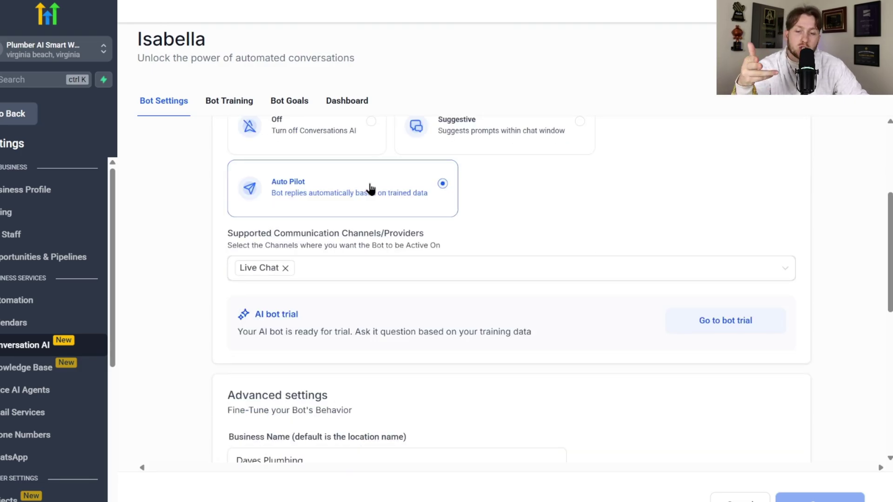
{"action": "left_click", "coordinate": [741, 498]}
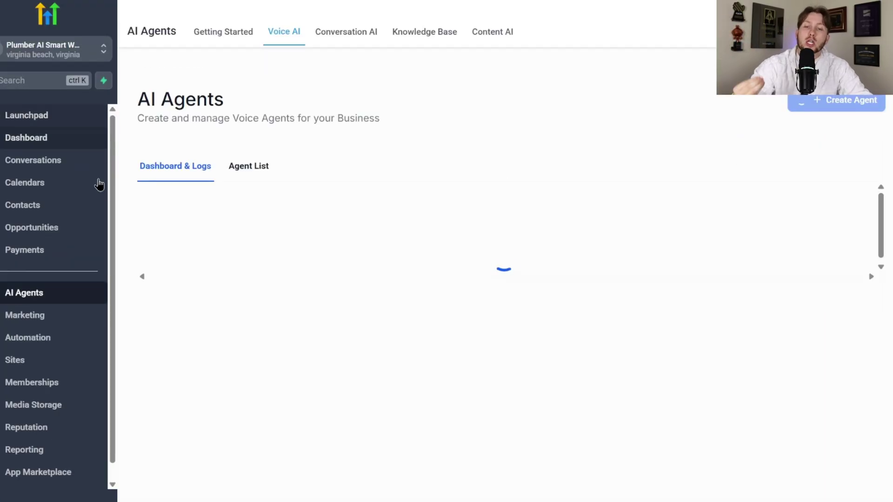
Show the Voice AI agent list containing the Isabella agent.
{"action": "left_click", "coordinate": [245, 169]}
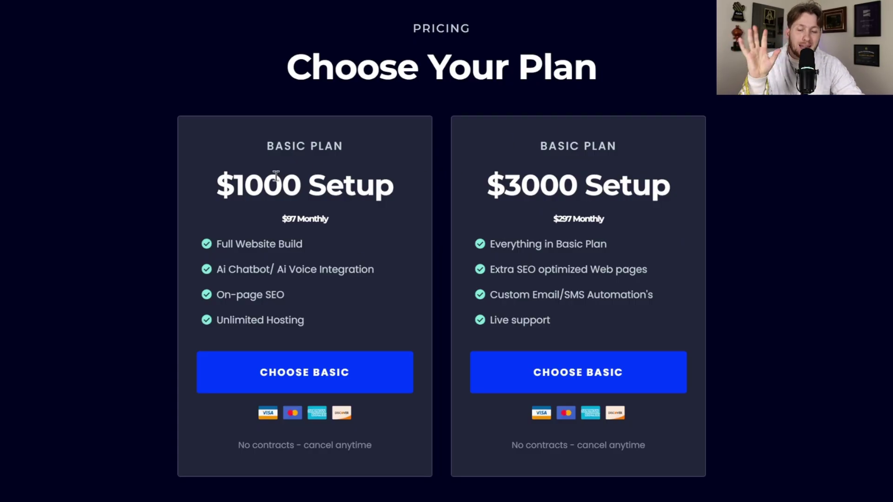
{"action": "left_click_drag", "start_coordinate": [232, 184], "coordinate": [326, 184]}
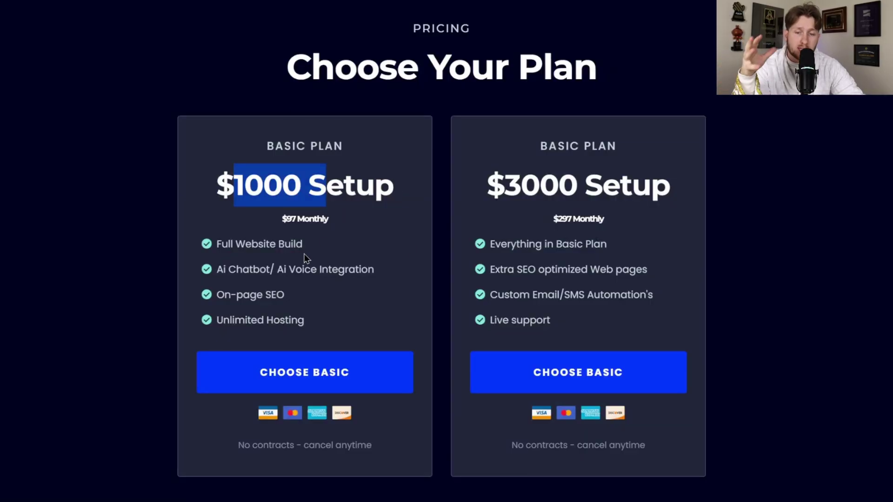
{"action": "left_click", "coordinate": [254, 185]}
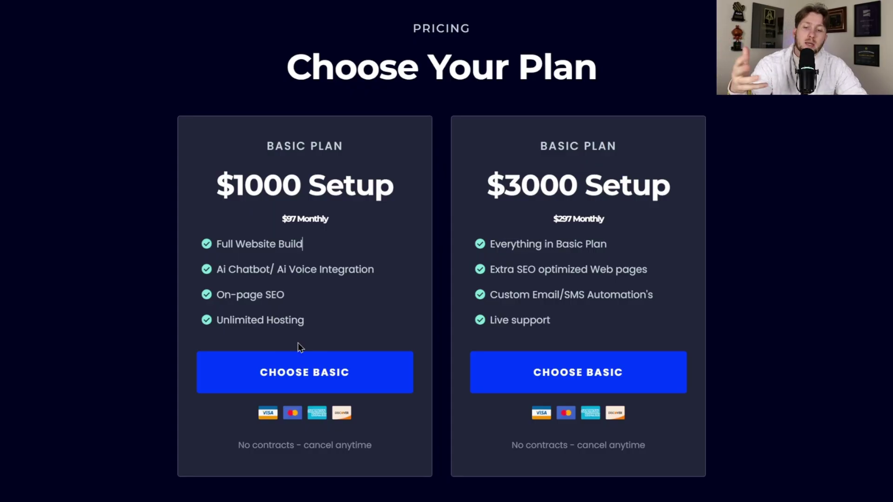
{"action": "triple_click", "coordinate": [275, 227]}
{"action": "left_click", "coordinate": [364, 223]}
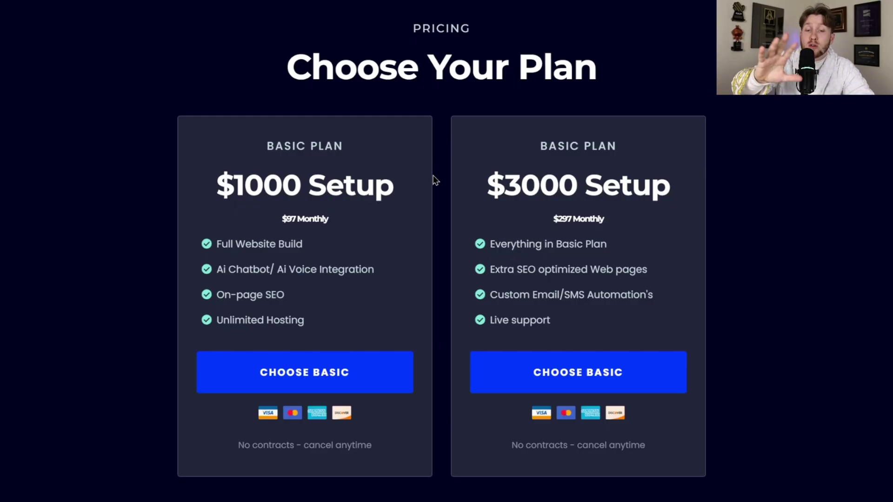
{"action": "left_click_drag", "start_coordinate": [492, 186], "coordinate": [669, 186]}
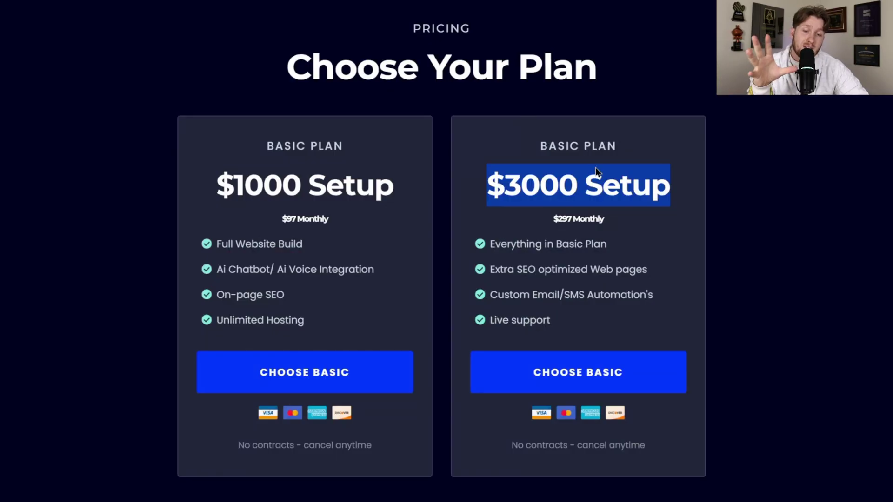
{"action": "left_click", "coordinate": [598, 167]}
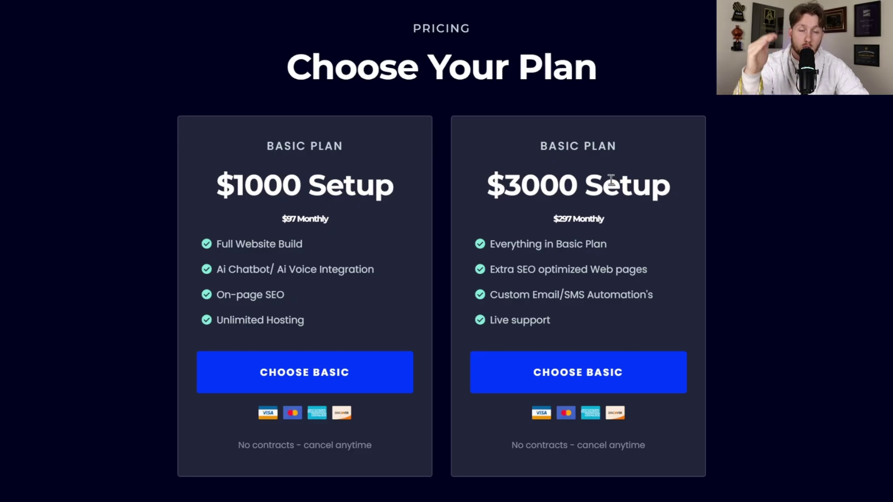
{"action": "left_click_drag", "start_coordinate": [547, 220], "coordinate": [612, 229]}
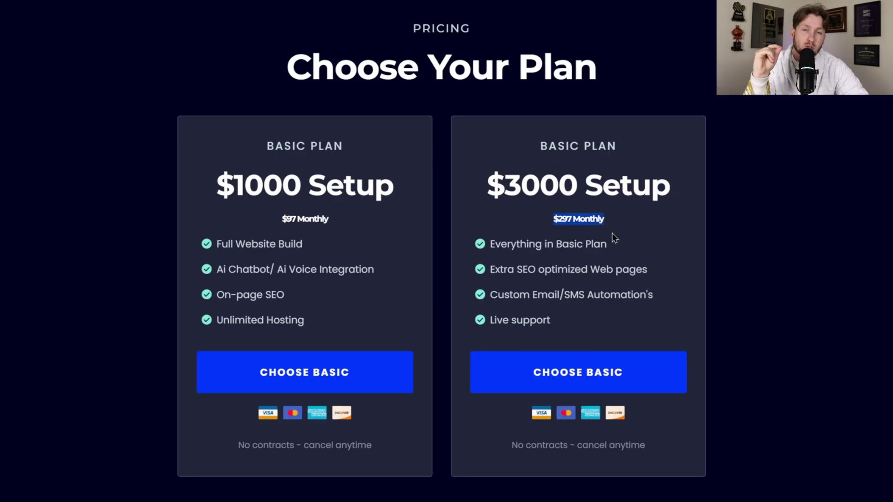
{"action": "left_click", "coordinate": [612, 233]}
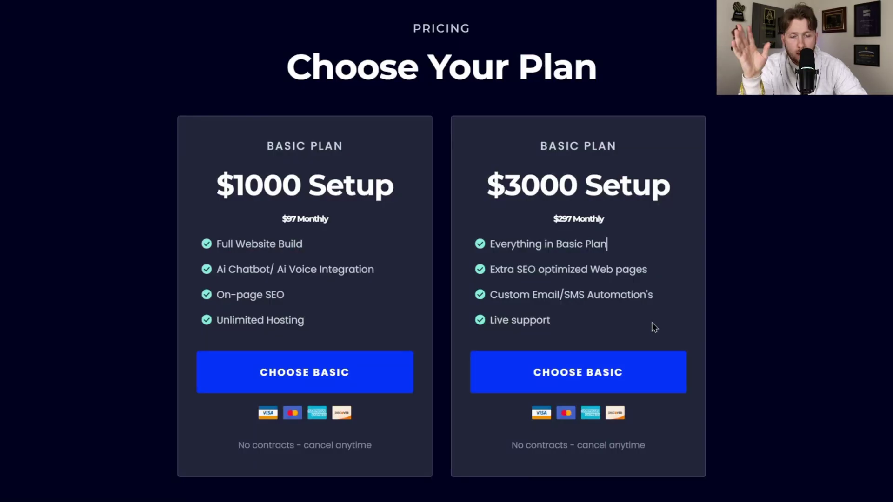
{"action": "left_click_drag", "start_coordinate": [653, 301], "coordinate": [578, 298]}
{"action": "left_click", "coordinate": [659, 300]}
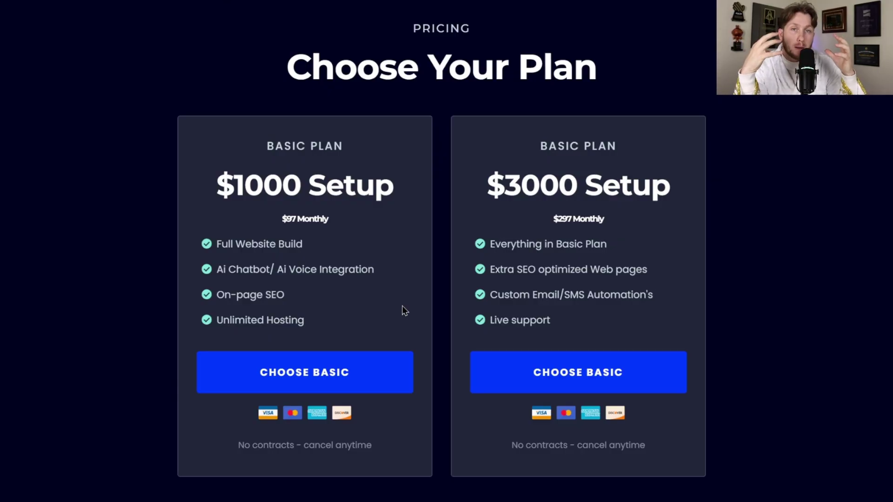
{"action": "left_click_drag", "start_coordinate": [571, 219], "coordinate": [622, 225]}
{"action": "left_click", "coordinate": [308, 182]}
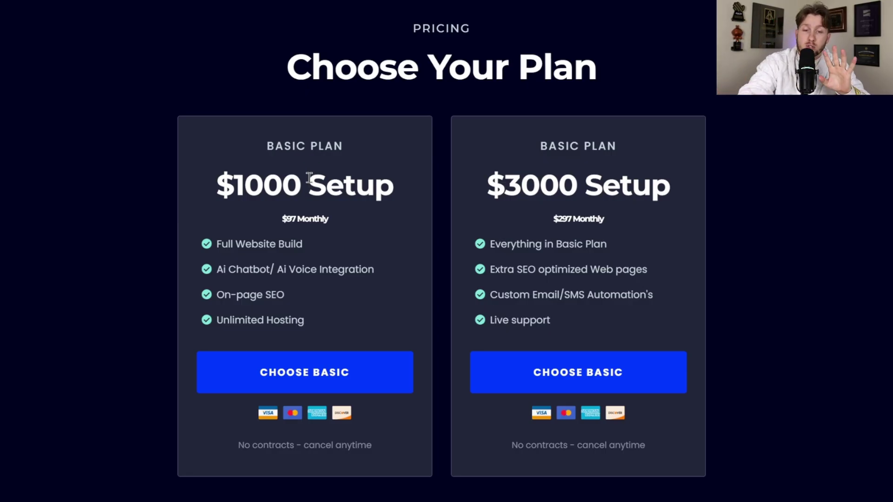
{"action": "left_click_drag", "start_coordinate": [218, 185], "coordinate": [393, 186]}
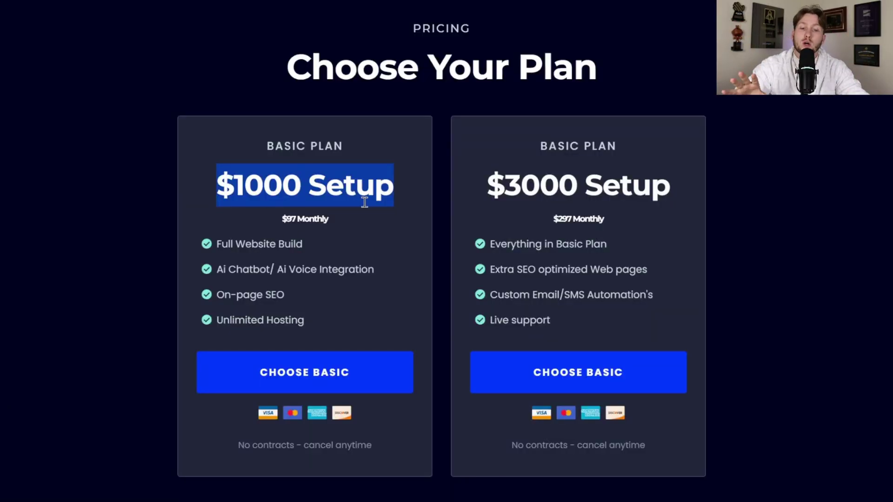
{"action": "left_click", "coordinate": [409, 156]}
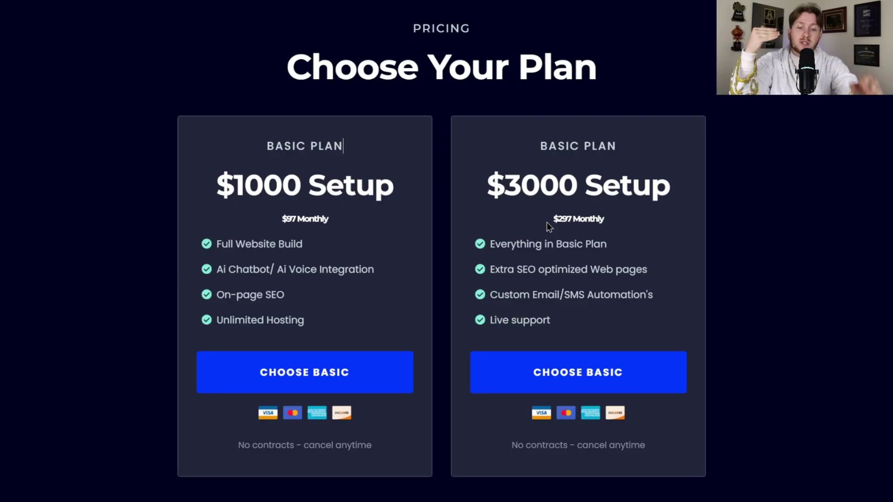
{"action": "left_click_drag", "start_coordinate": [547, 220], "coordinate": [626, 219]}
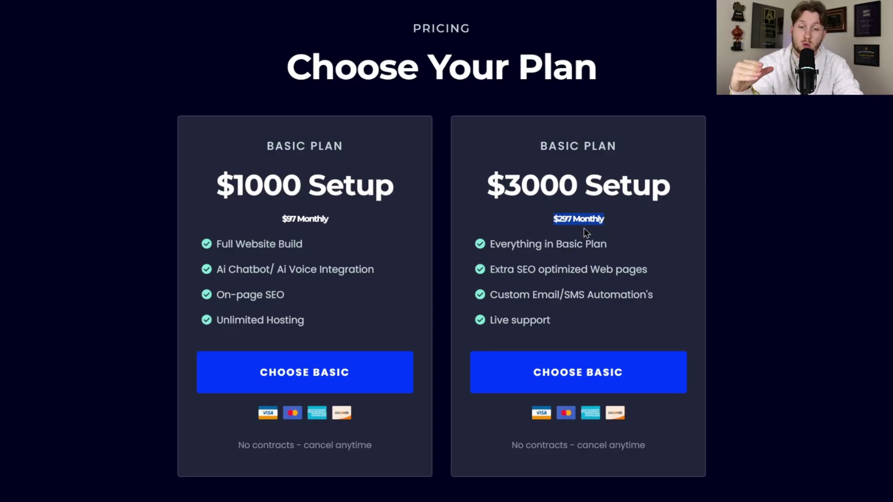
{"action": "left_click", "coordinate": [540, 107]}
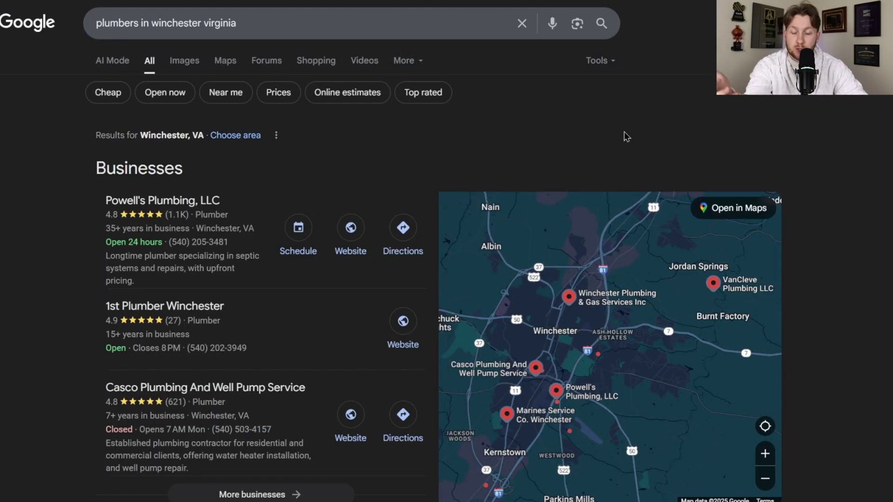
Open the full Places listing and map of plumbers in Winchester, Virginia.
{"action": "mouse_move", "coordinate": [142, 220]}
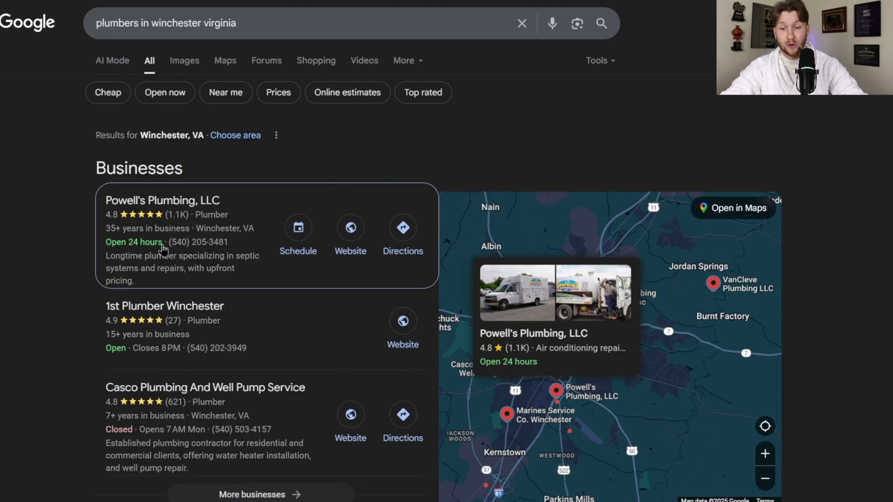
{"action": "scroll", "coordinate": [215, 279], "scroll_direction": "down", "scroll_amount": 5}
{"action": "left_click", "coordinate": [255, 307]}
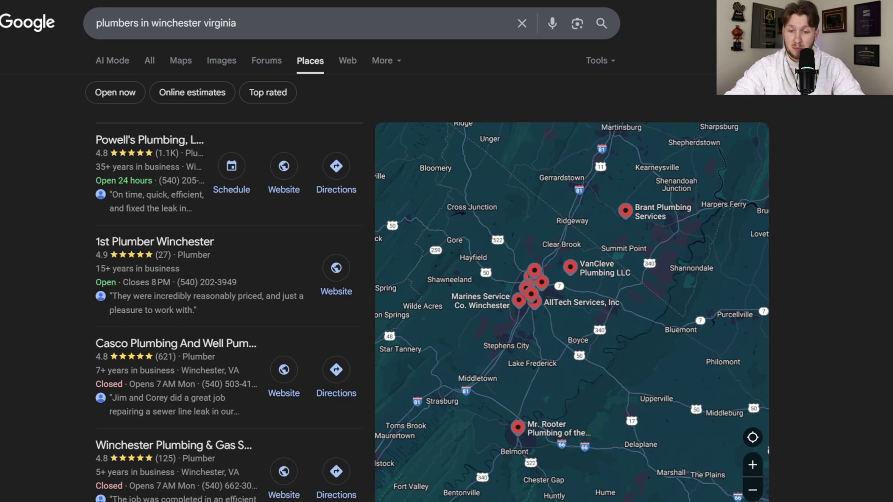
{"action": "mouse_move", "coordinate": [193, 184]}
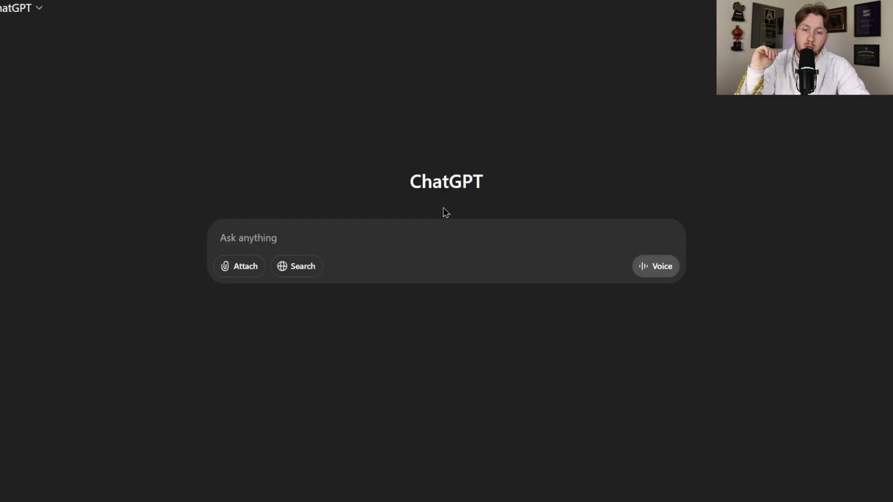
Paste and send the prompt for Winchester, Virginia businesses without websites, then review the results.
{"action": "left_click", "coordinate": [443, 244]}
{"action": "right_click", "coordinate": [435, 231]}
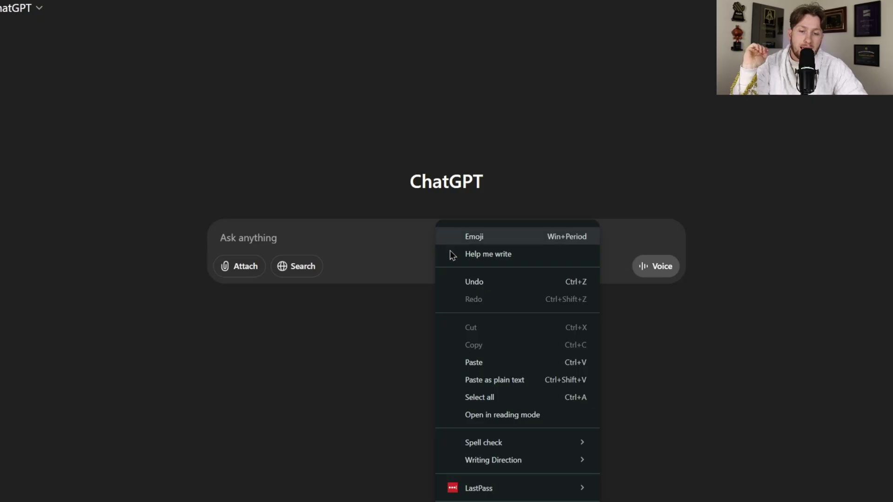
{"action": "left_click", "coordinate": [463, 360]}
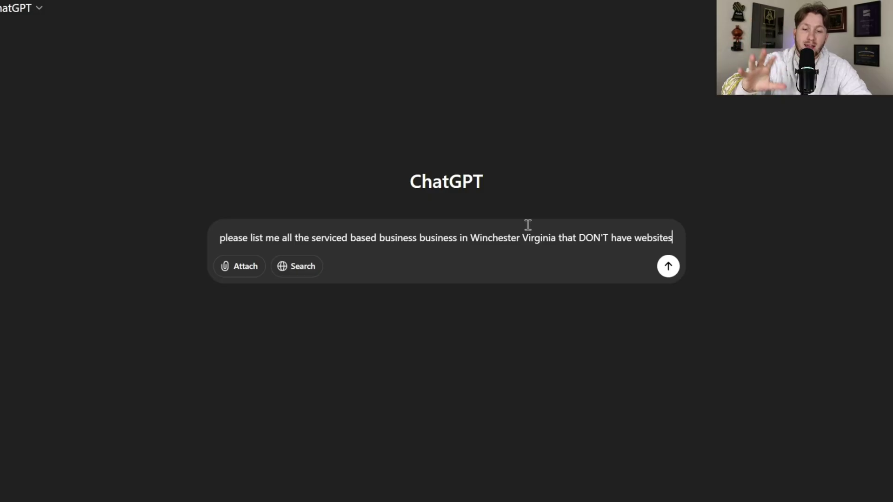
{"action": "left_click_drag", "start_coordinate": [557, 236], "coordinate": [468, 239]}
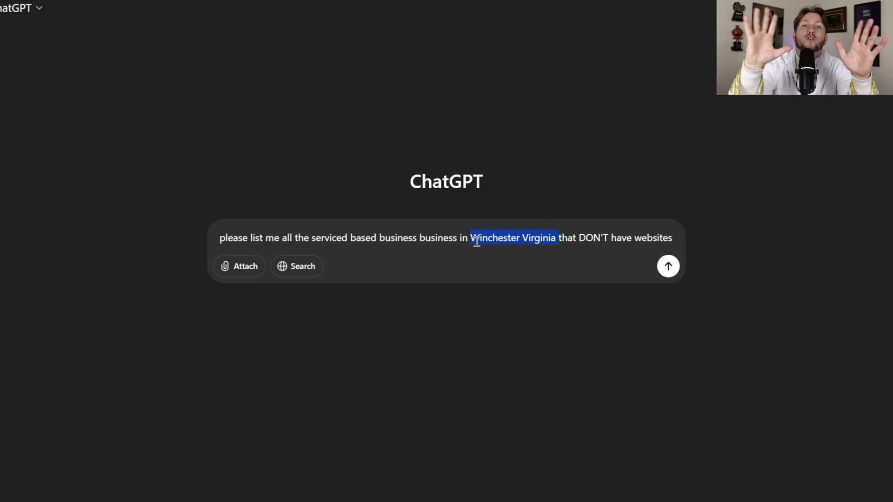
{"action": "left_click", "coordinate": [513, 237]}
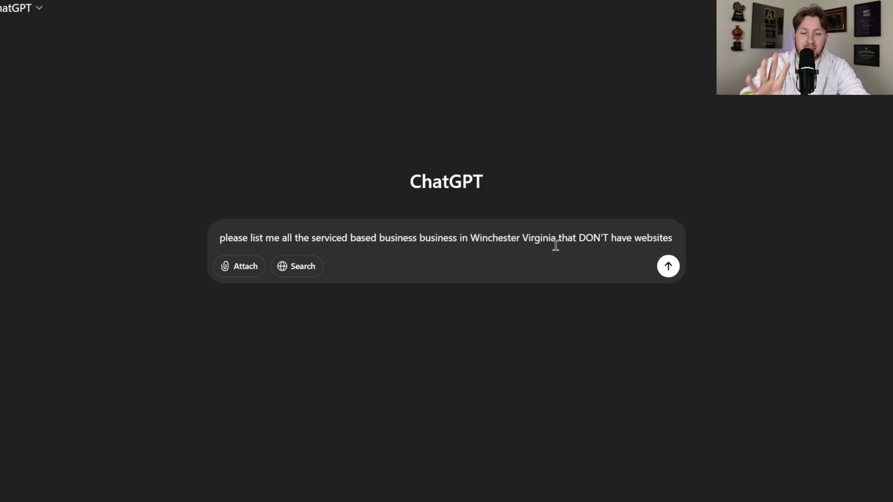
{"action": "left_click", "coordinate": [674, 269]}
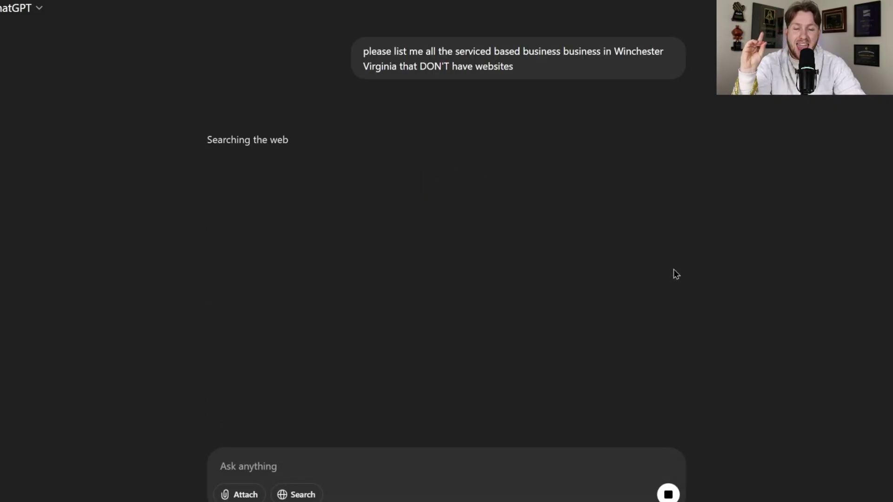
{"action": "scroll", "coordinate": [511, 132], "scroll_direction": "down", "scroll_amount": 5}
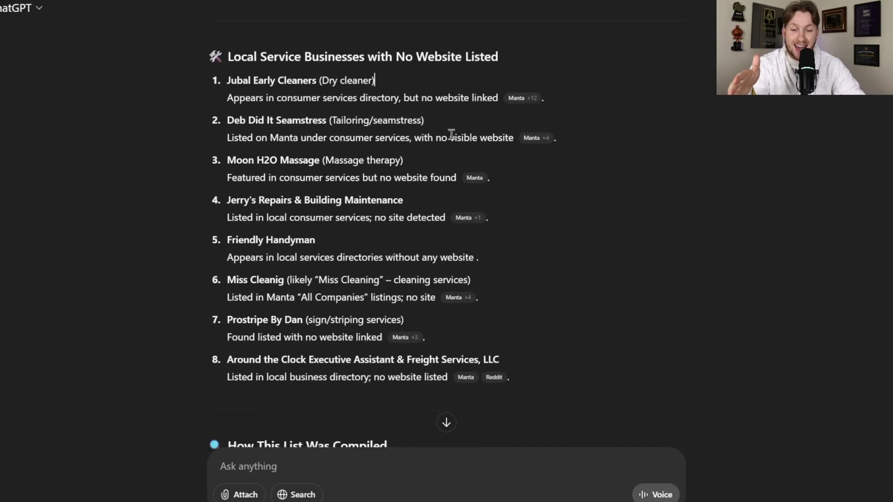
{"action": "scroll", "coordinate": [415, 90], "scroll_direction": "down", "scroll_amount": 8}
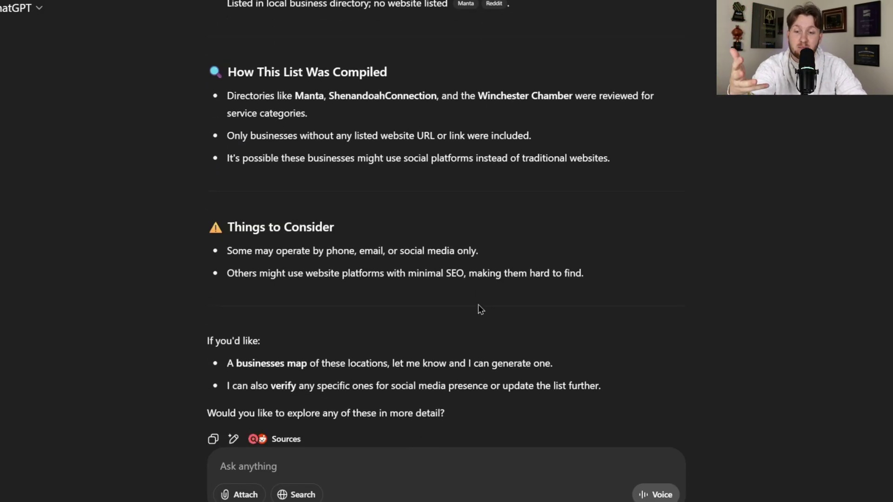
{"action": "scroll", "coordinate": [479, 306], "scroll_direction": "up", "scroll_amount": 12}
{"action": "scroll", "coordinate": [484, 308], "scroll_direction": "down", "scroll_amount": 4}
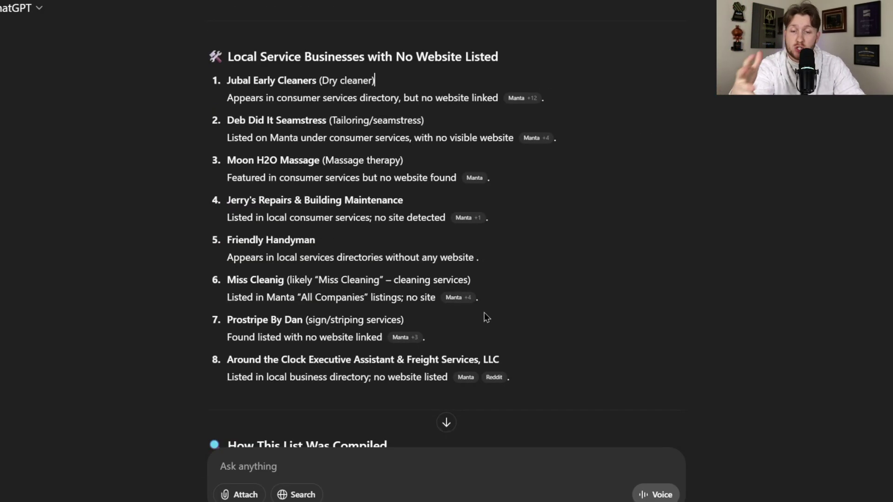
Ask ChatGPT 'find me more' and select 'Friendly Handyman' in the new list.
{"action": "left_click", "coordinate": [470, 462]}
{"action": "type", "text": "find me more"}
{"action": "key", "text": "Return"}
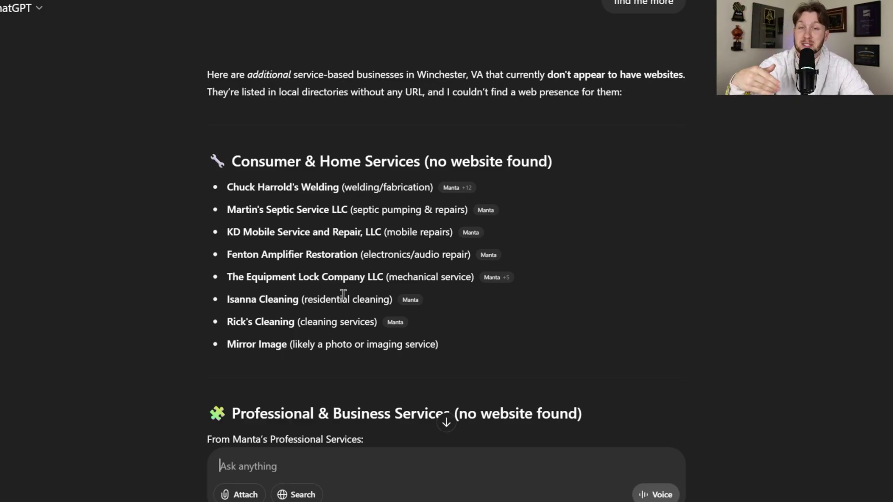
{"action": "scroll", "coordinate": [326, 233], "scroll_direction": "up", "scroll_amount": 20}
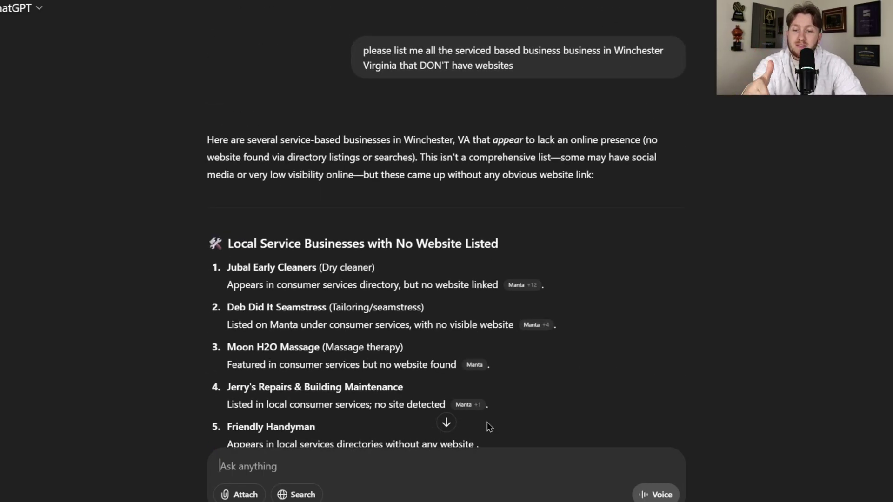
{"action": "scroll", "coordinate": [265, 349], "scroll_direction": "down", "scroll_amount": 4}
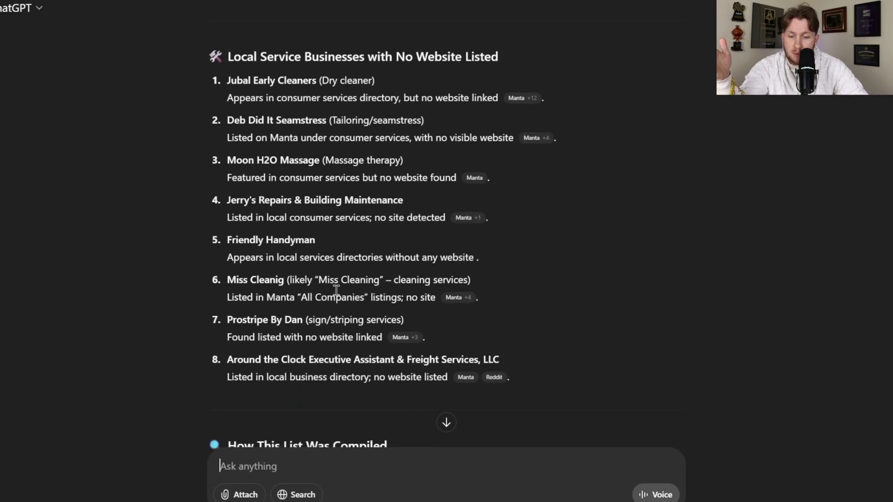
{"action": "left_click_drag", "start_coordinate": [331, 243], "coordinate": [224, 244]}
{"action": "key", "text": "ctrl+c"}
Search Google in a new tab for 'Friendly Handyman' and scan the results.
{"action": "right_click", "coordinate": [272, 242]}
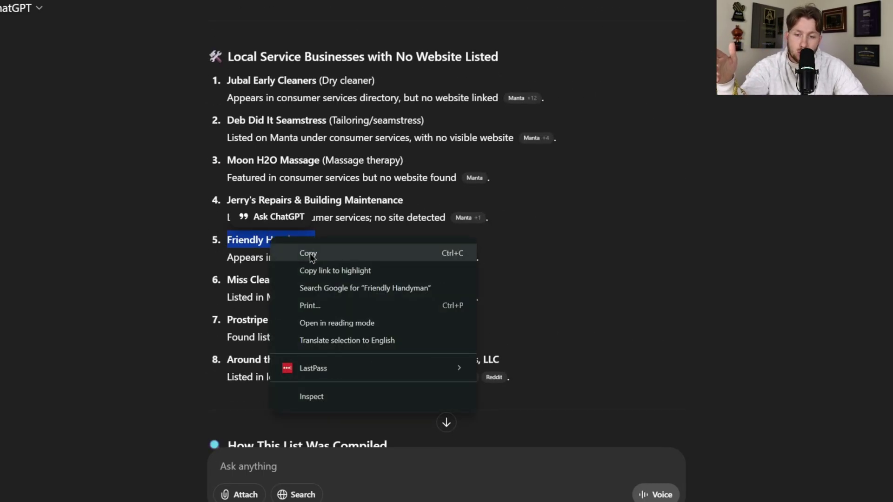
{"action": "left_click", "coordinate": [308, 253]}
{"action": "key", "text": "ctrl+t"}
{"action": "right_click", "coordinate": [493, 2]}
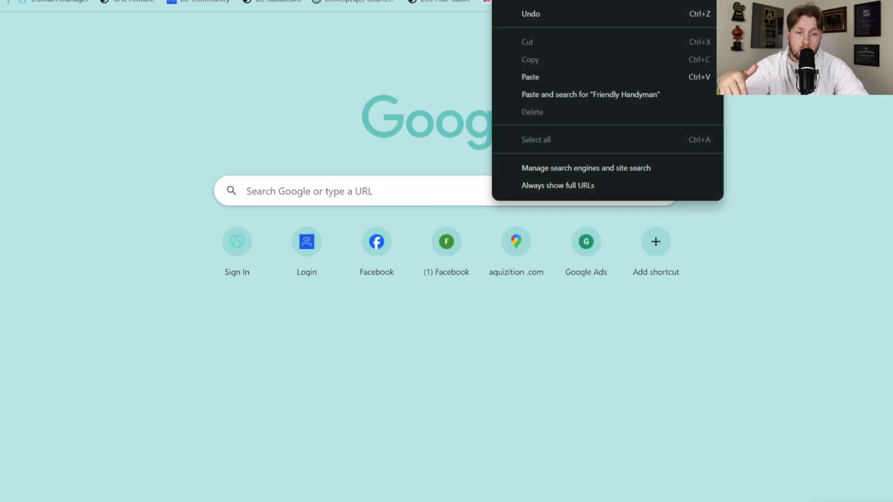
{"action": "left_click", "coordinate": [627, 76]}
{"action": "key", "text": "Return"}
{"action": "scroll", "coordinate": [285, 202], "scroll_direction": "down", "scroll_amount": 12}
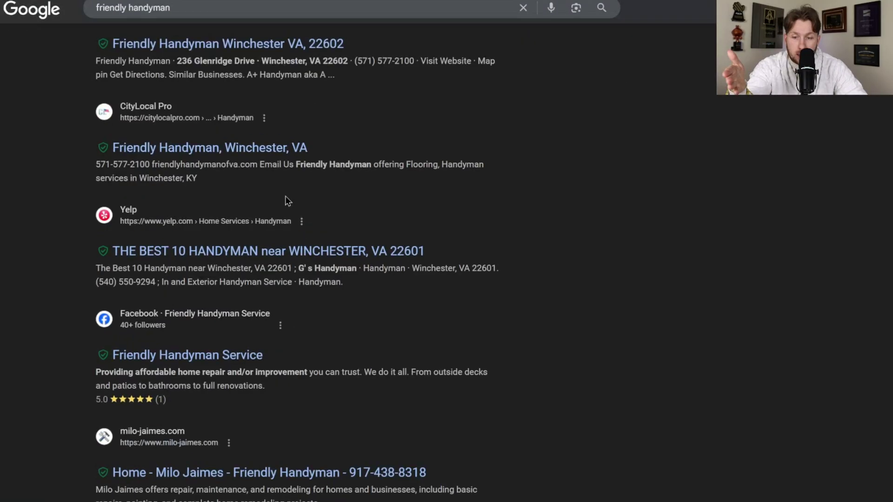
{"action": "scroll", "coordinate": [347, 295], "scroll_direction": "up", "scroll_amount": 12}
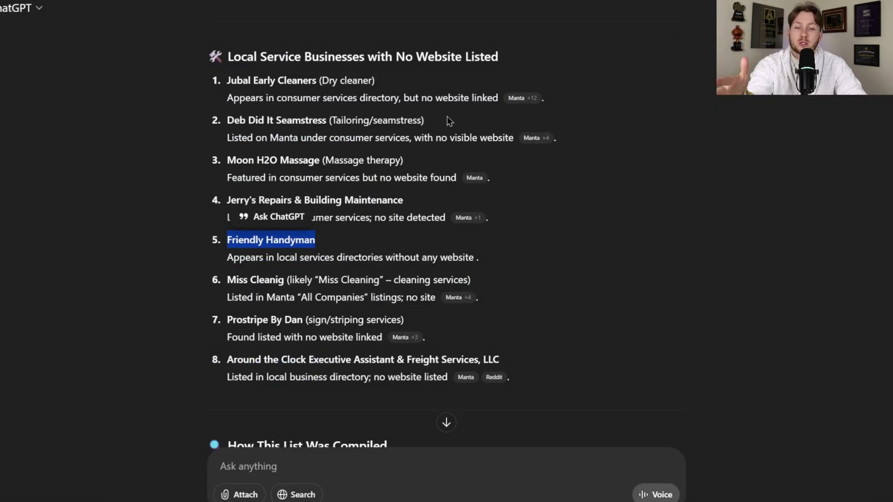
{"action": "scroll", "coordinate": [403, 227], "scroll_direction": "down", "scroll_amount": 20}
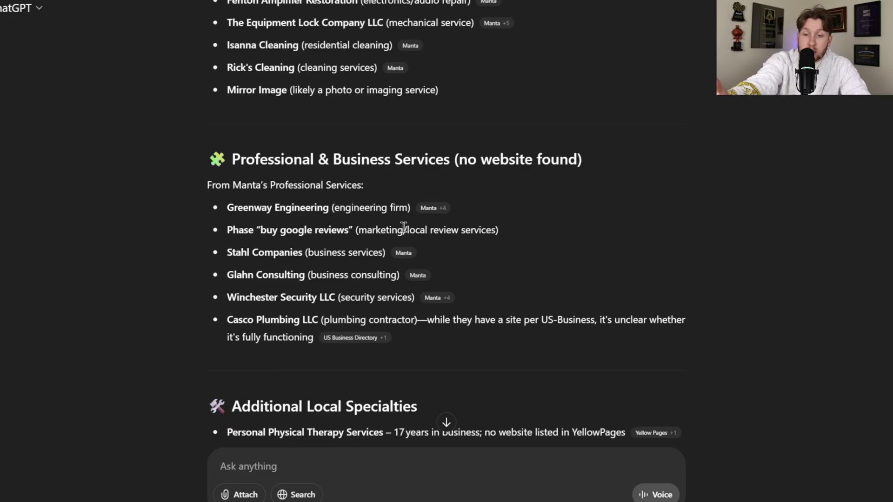
{"action": "scroll", "coordinate": [405, 232], "scroll_direction": "down", "scroll_amount": 8}
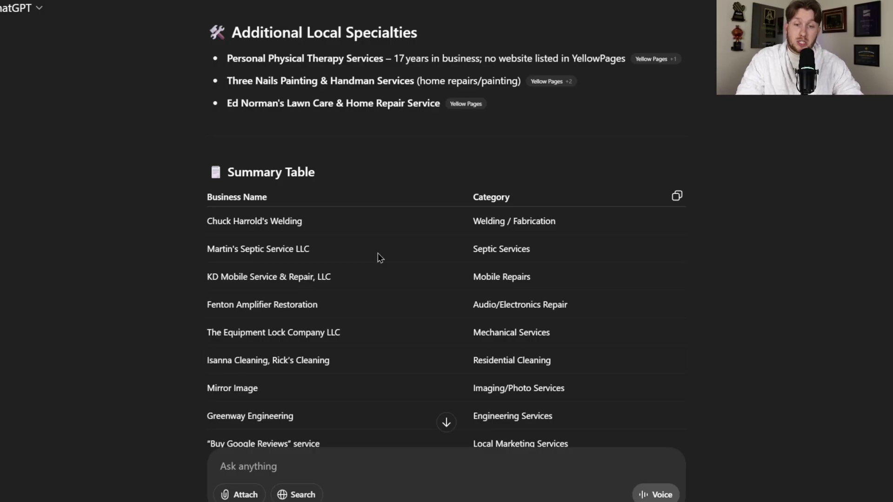
{"action": "scroll", "coordinate": [377, 254], "scroll_direction": "up", "scroll_amount": 20}
{"action": "left_click", "coordinate": [359, 243]}
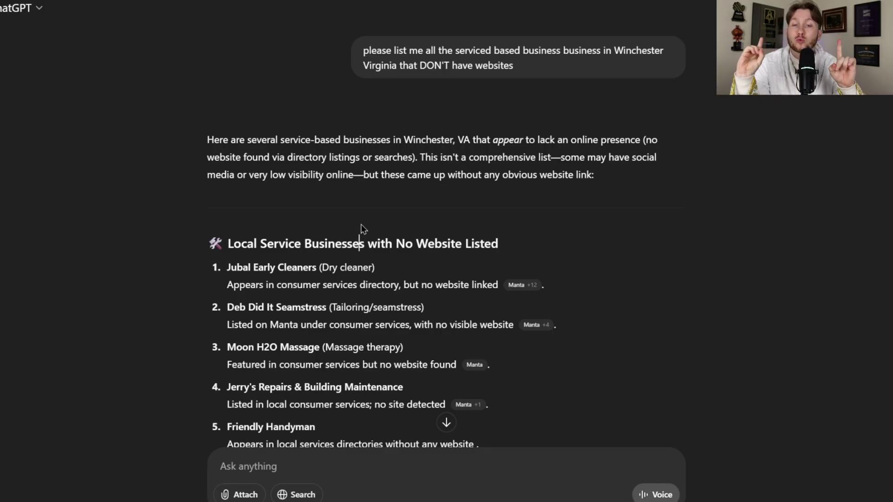
Copy the Plumber Chatwidget embed script, then open and close it on the Daves Plumbing site.
{"action": "left_click", "coordinate": [435, 459]}
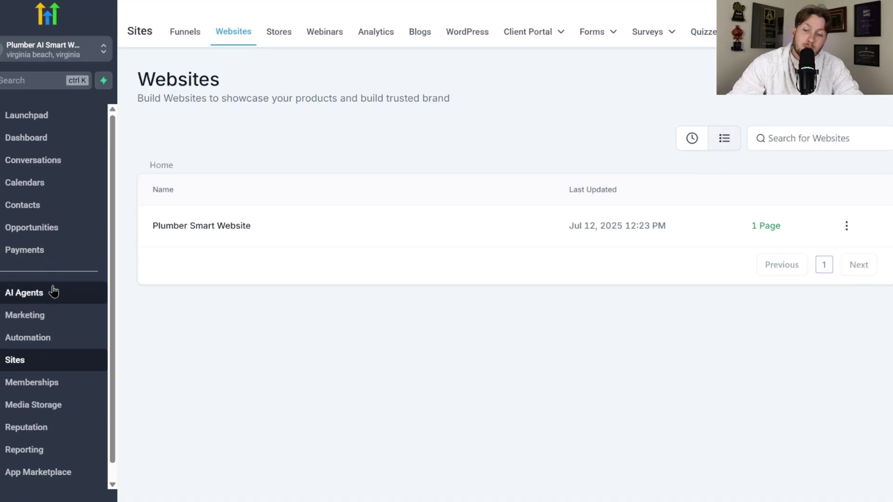
{"action": "left_click", "coordinate": [55, 293]}
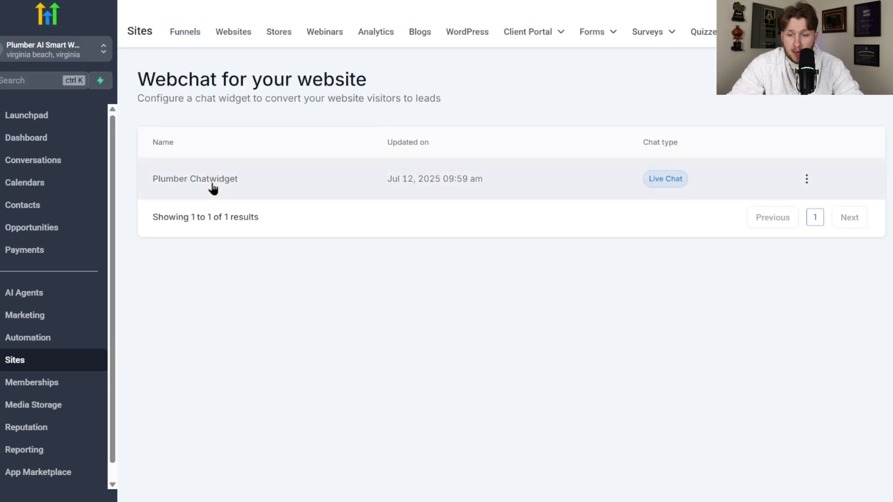
{"action": "left_click", "coordinate": [213, 185]}
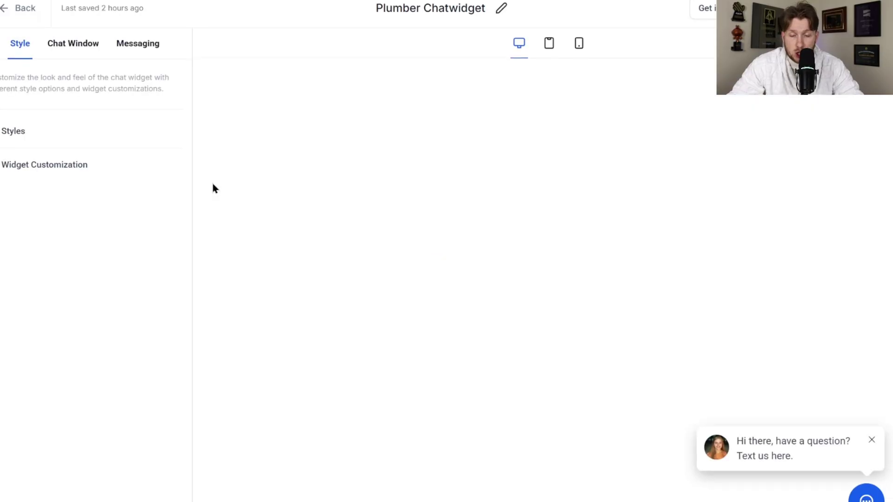
{"action": "left_click", "coordinate": [704, 8]}
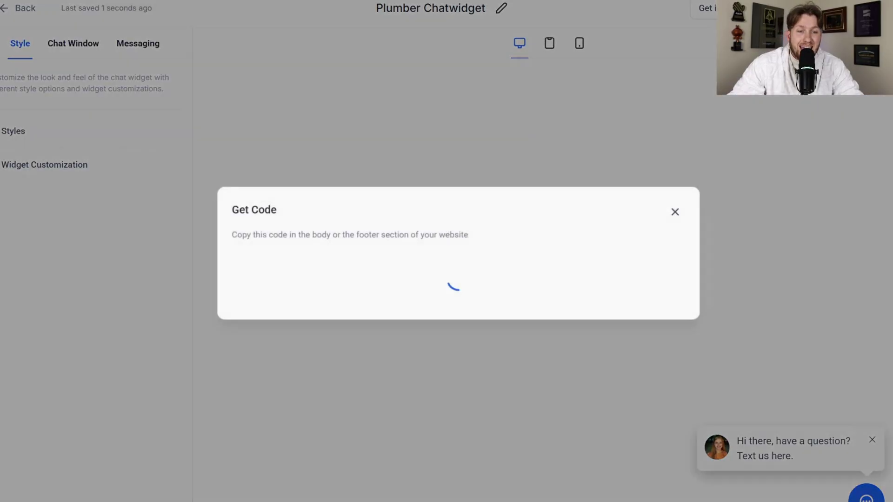
{"action": "left_click_drag", "start_coordinate": [333, 293], "coordinate": [203, 217]}
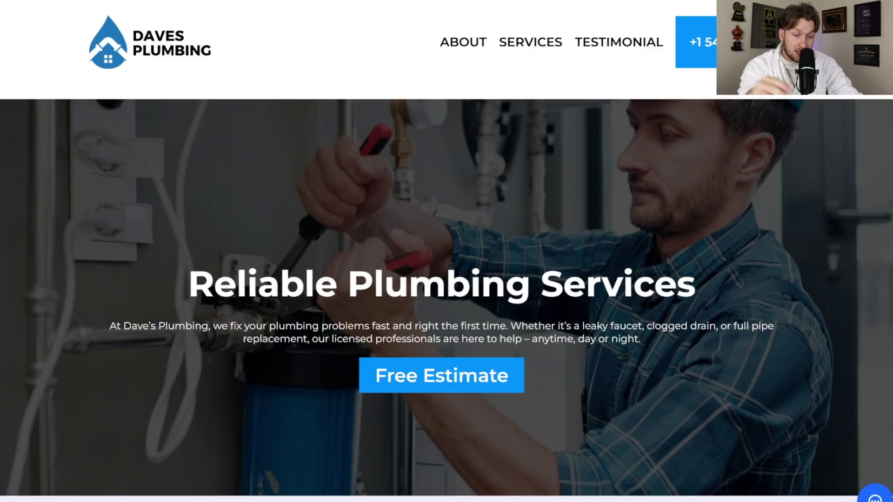
{"action": "left_click", "coordinate": [878, 490]}
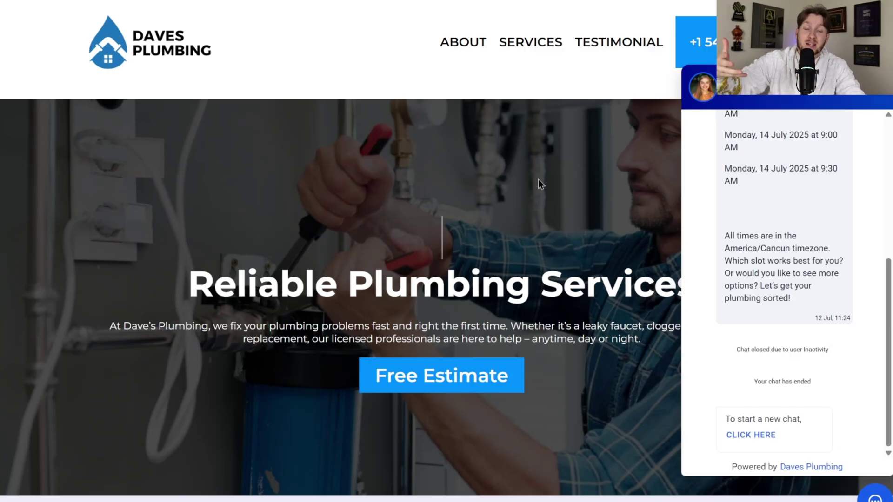
{"action": "left_click", "coordinate": [874, 493]}
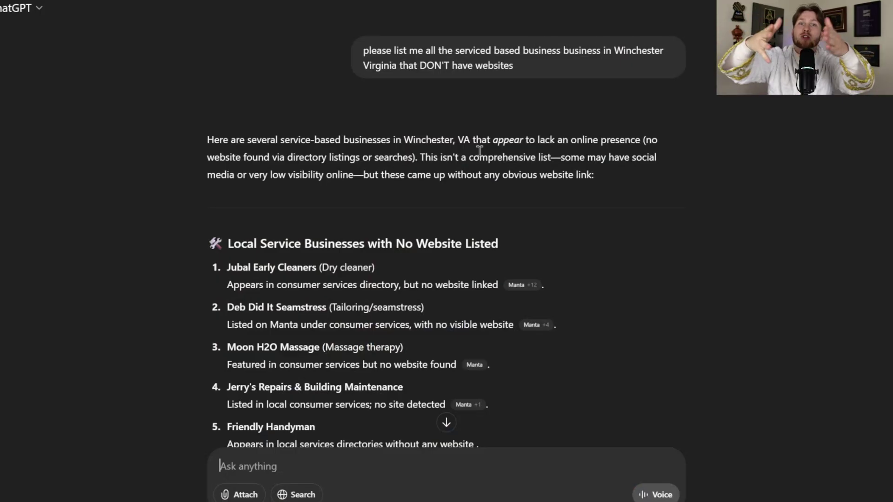
{"action": "scroll", "coordinate": [492, 113], "scroll_direction": "down", "scroll_amount": 20}
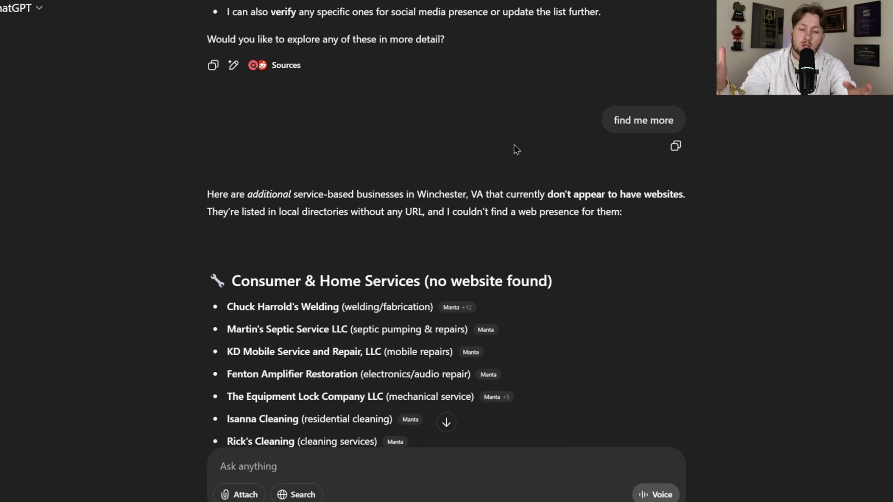
{"action": "scroll", "coordinate": [515, 144], "scroll_direction": "down", "scroll_amount": 15}
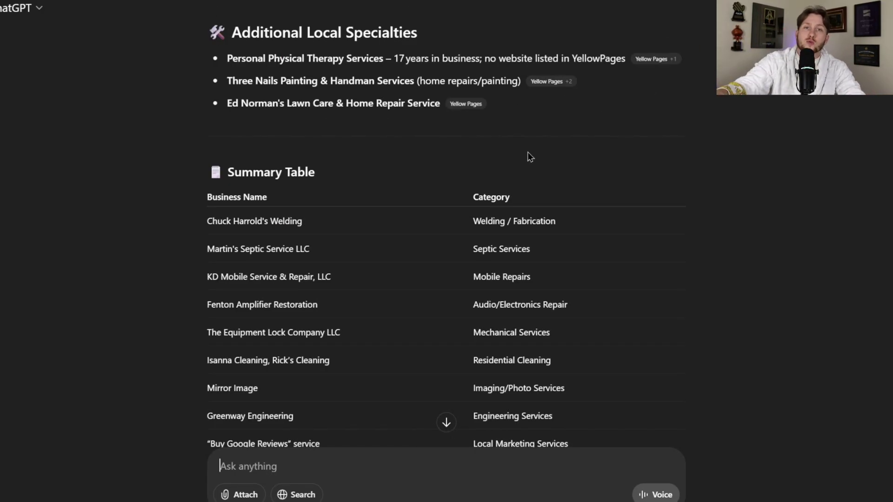
{"action": "scroll", "coordinate": [527, 152], "scroll_direction": "down", "scroll_amount": 9}
{"action": "scroll", "coordinate": [604, 274], "scroll_direction": "up", "scroll_amount": 15}
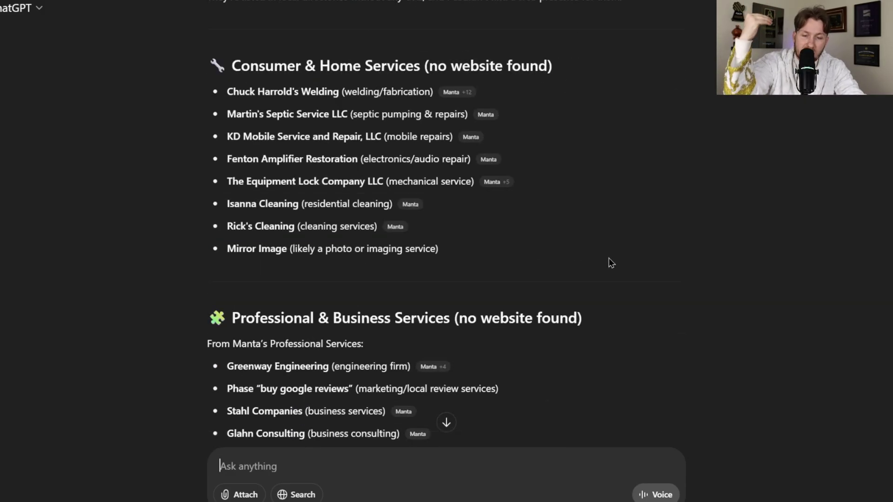
{"action": "scroll", "coordinate": [604, 264], "scroll_direction": "up", "scroll_amount": 10}
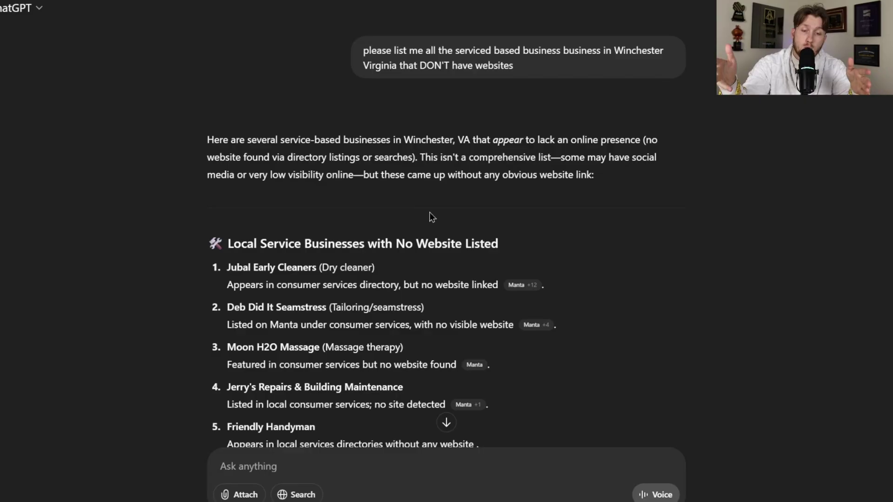
{"action": "scroll", "coordinate": [429, 212], "scroll_direction": "down", "scroll_amount": 20}
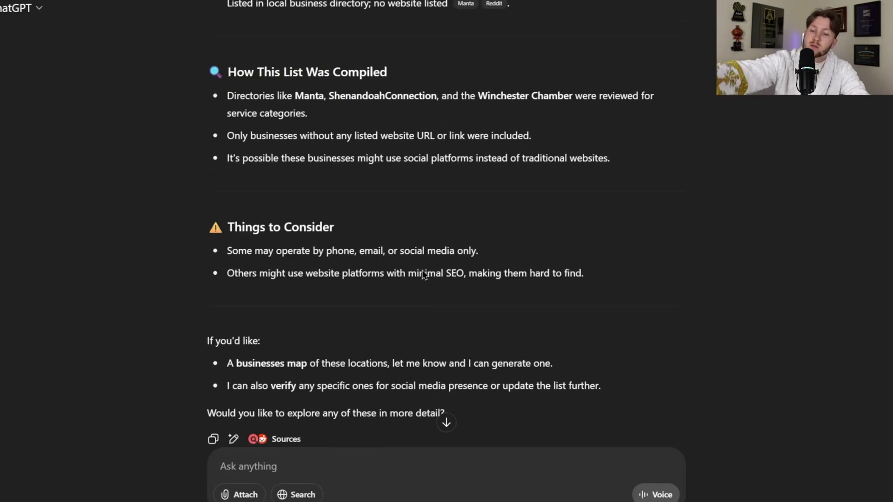
{"action": "scroll", "coordinate": [449, 288], "scroll_direction": "up", "scroll_amount": 20}
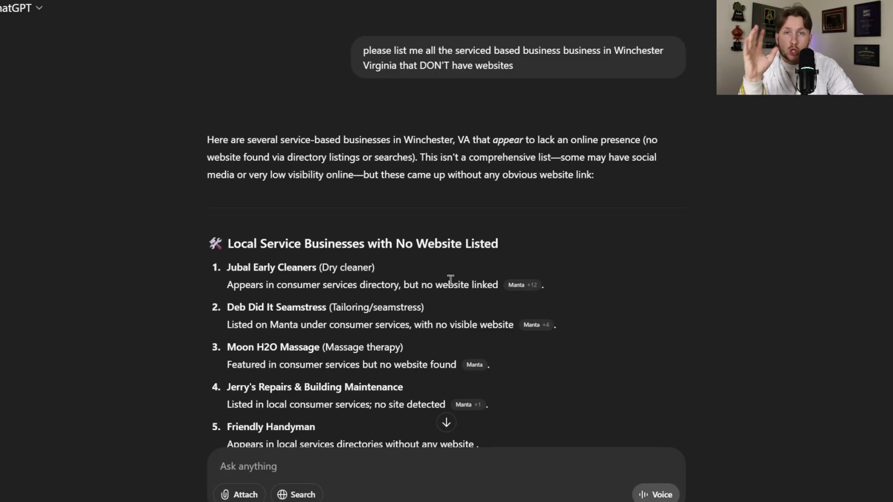
{"action": "scroll", "coordinate": [478, 255], "scroll_direction": "down", "scroll_amount": 20}
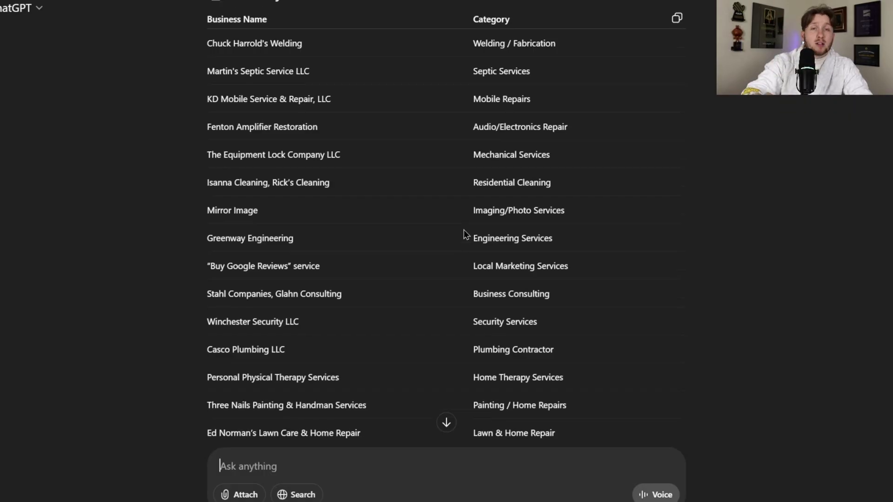
{"action": "scroll", "coordinate": [455, 221], "scroll_direction": "down", "scroll_amount": 8}
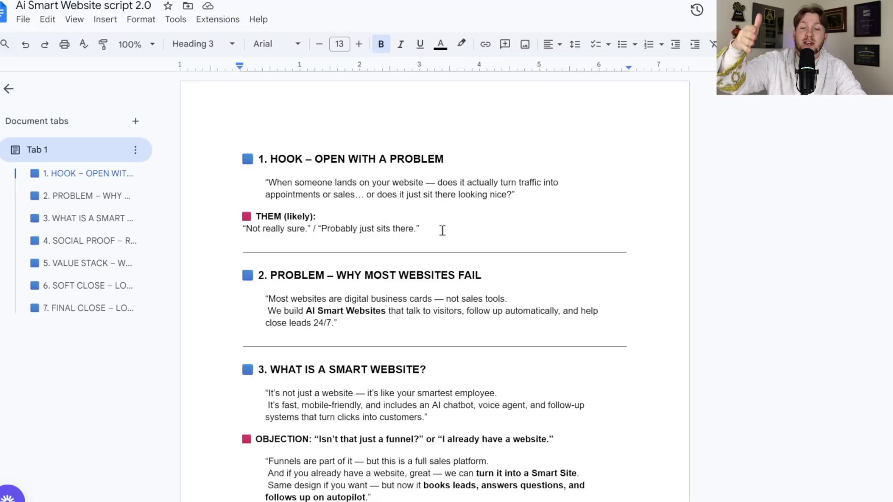
{"action": "left_click", "coordinate": [314, 157]}
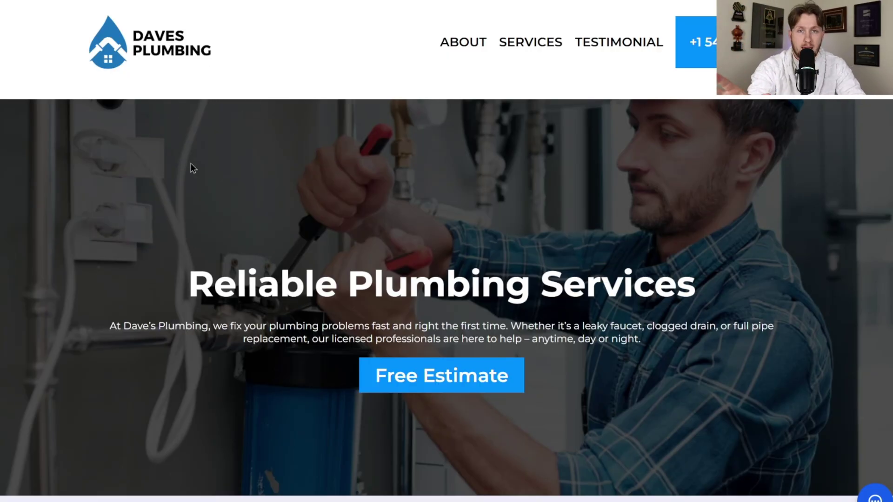
{"action": "scroll", "coordinate": [200, 165], "scroll_direction": "down", "scroll_amount": 7}
{"action": "scroll", "coordinate": [207, 163], "scroll_direction": "up", "scroll_amount": 7}
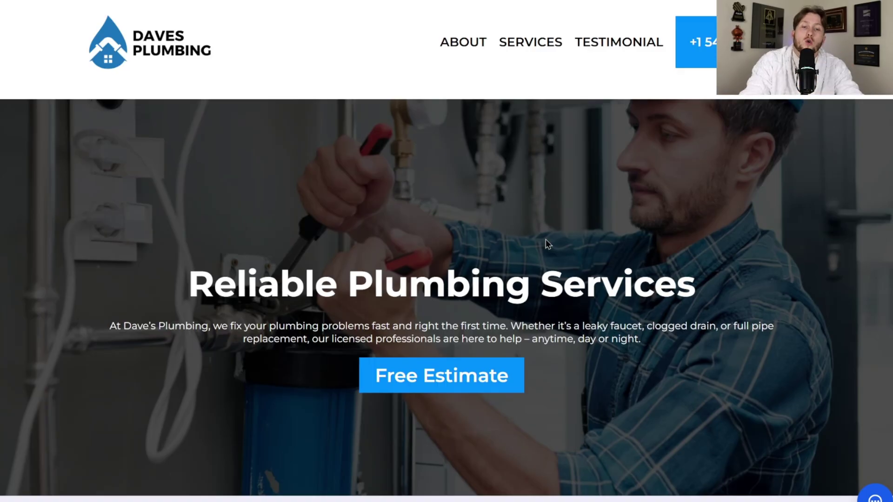
{"action": "scroll", "coordinate": [546, 239], "scroll_direction": "down", "scroll_amount": 20}
{"action": "scroll", "coordinate": [548, 239], "scroll_direction": "up", "scroll_amount": 10}
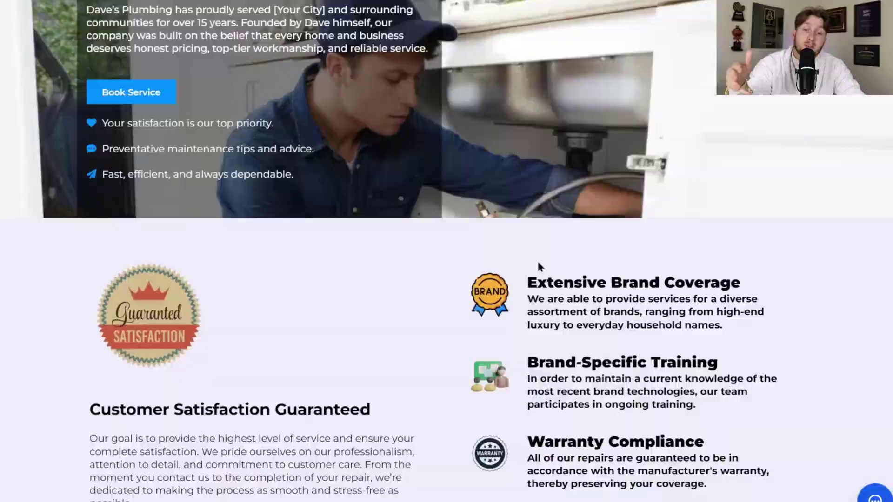
{"action": "scroll", "coordinate": [538, 263], "scroll_direction": "up", "scroll_amount": 10}
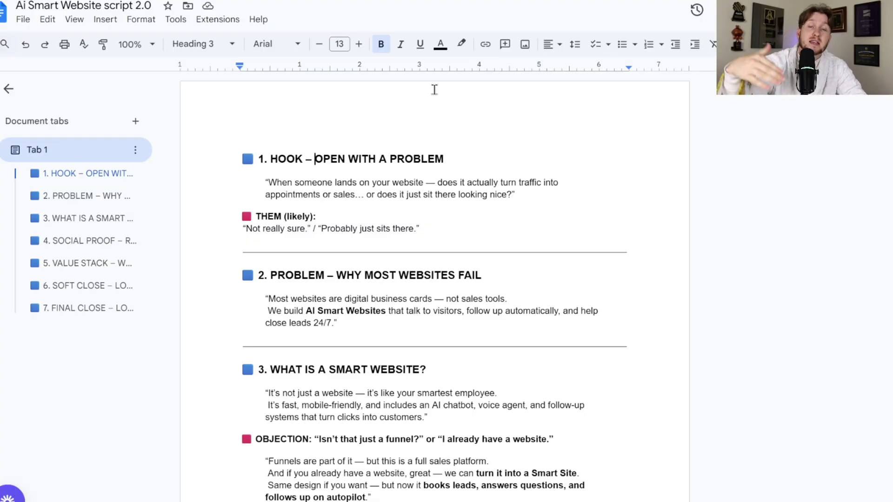
{"action": "scroll", "coordinate": [433, 89], "scroll_direction": "down", "scroll_amount": 16}
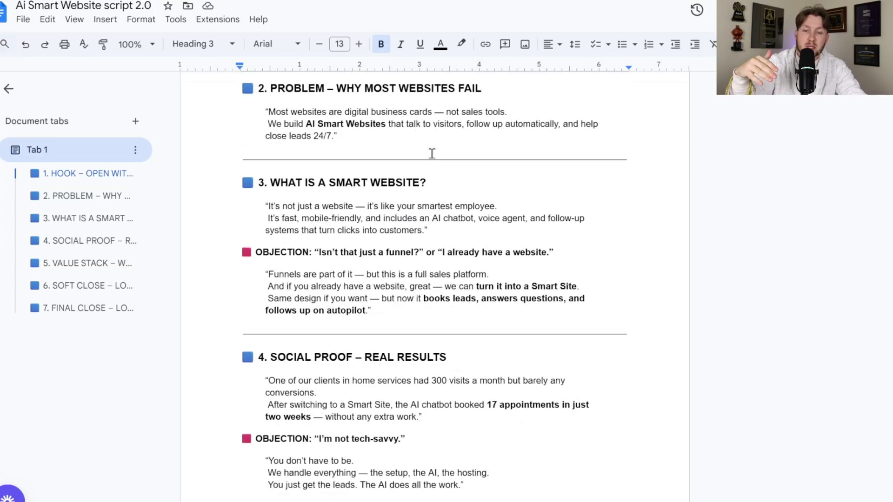
{"action": "scroll", "coordinate": [457, 192], "scroll_direction": "up", "scroll_amount": 15}
{"action": "scroll", "coordinate": [457, 192], "scroll_direction": "down", "scroll_amount": 3}
{"action": "scroll", "coordinate": [457, 192], "scroll_direction": "up", "scroll_amount": 4}
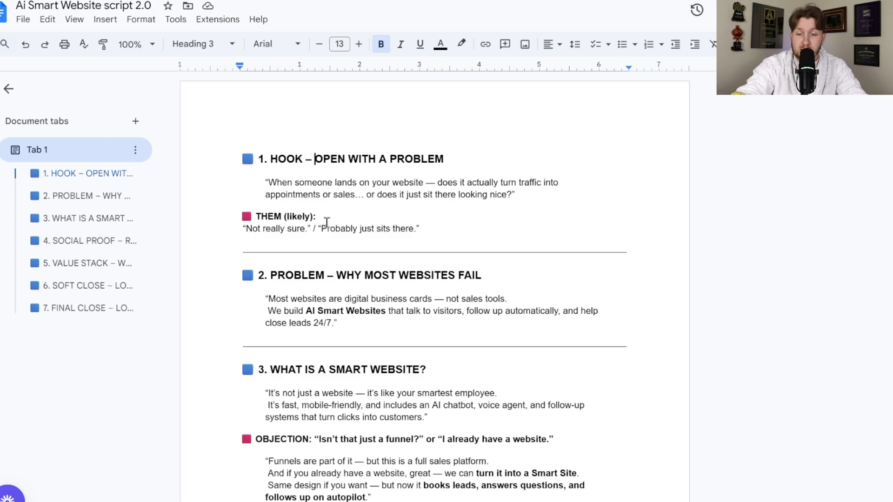
{"action": "scroll", "coordinate": [325, 222], "scroll_direction": "down", "scroll_amount": 4}
{"action": "left_click_drag", "start_coordinate": [254, 252], "coordinate": [352, 302]}
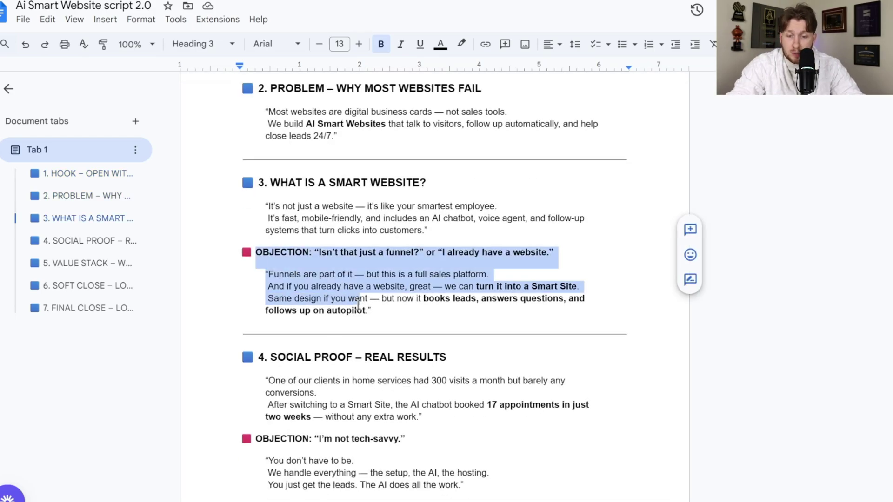
{"action": "left_click", "coordinate": [400, 320]}
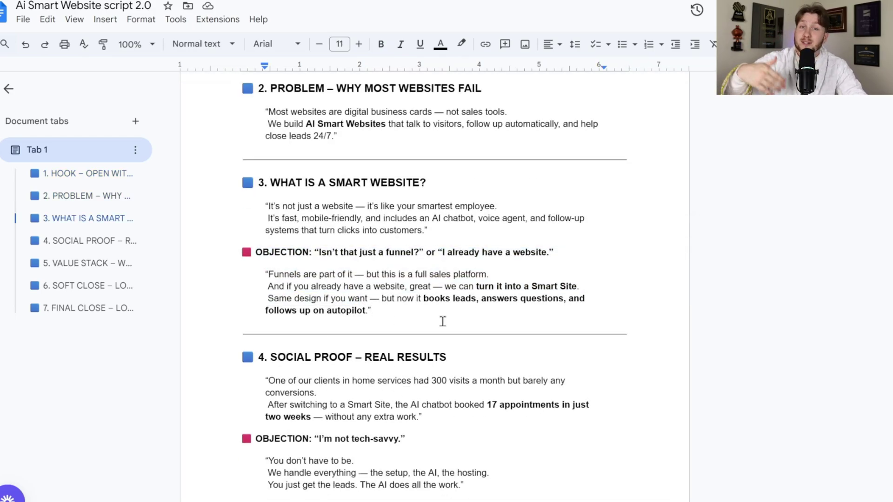
{"action": "scroll", "coordinate": [440, 315], "scroll_direction": "down", "scroll_amount": 4}
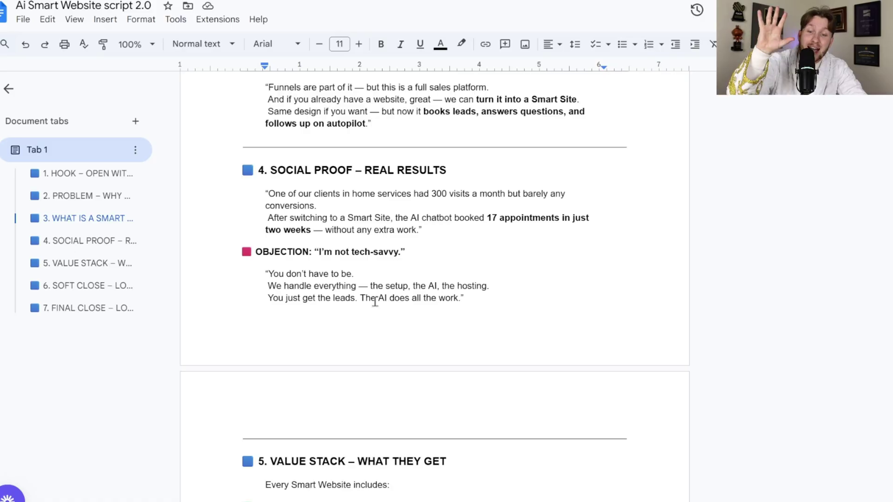
{"action": "scroll", "coordinate": [418, 332], "scroll_direction": "up", "scroll_amount": 15}
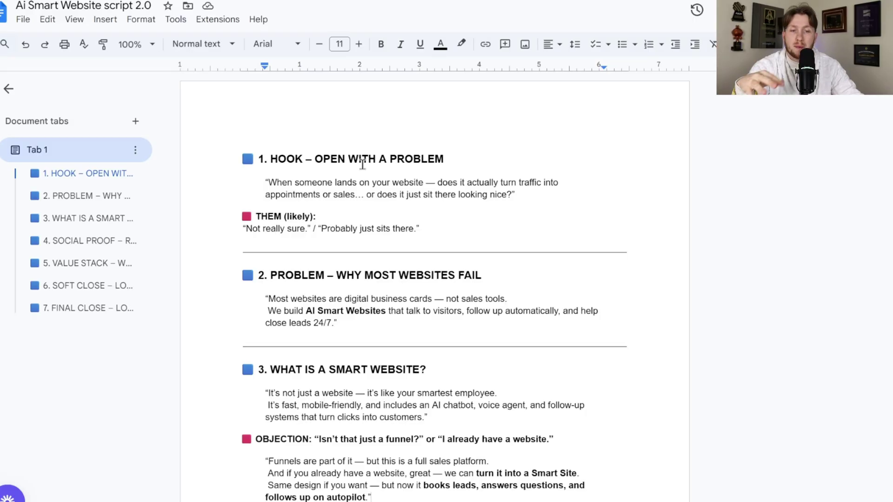
{"action": "scroll", "coordinate": [610, 205], "scroll_direction": "down", "scroll_amount": 8}
{"action": "scroll", "coordinate": [602, 215], "scroll_direction": "up", "scroll_amount": 8}
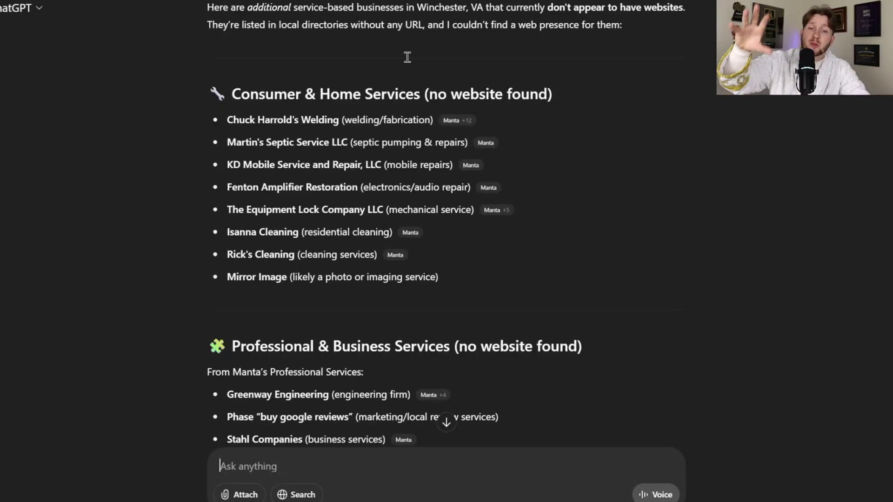
{"action": "scroll", "coordinate": [439, 179], "scroll_direction": "up", "scroll_amount": 20}
{"action": "scroll", "coordinate": [439, 186], "scroll_direction": "down", "scroll_amount": 15}
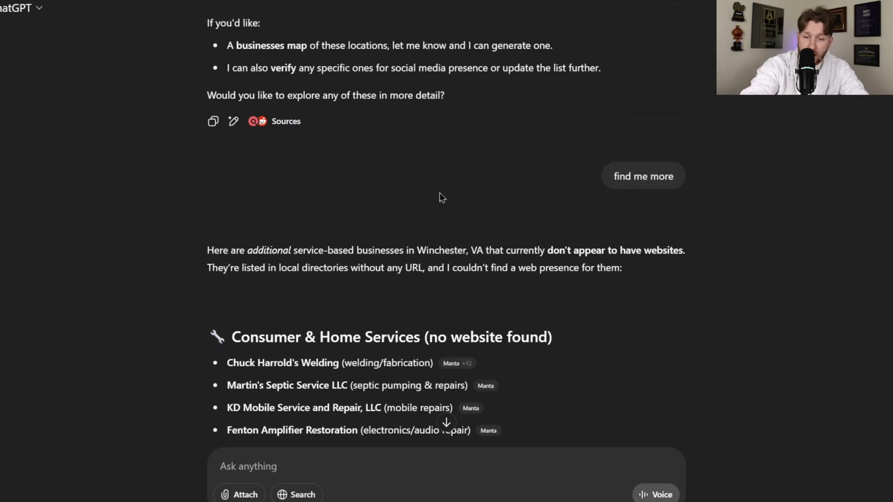
{"action": "scroll", "coordinate": [439, 193], "scroll_direction": "down", "scroll_amount": 5}
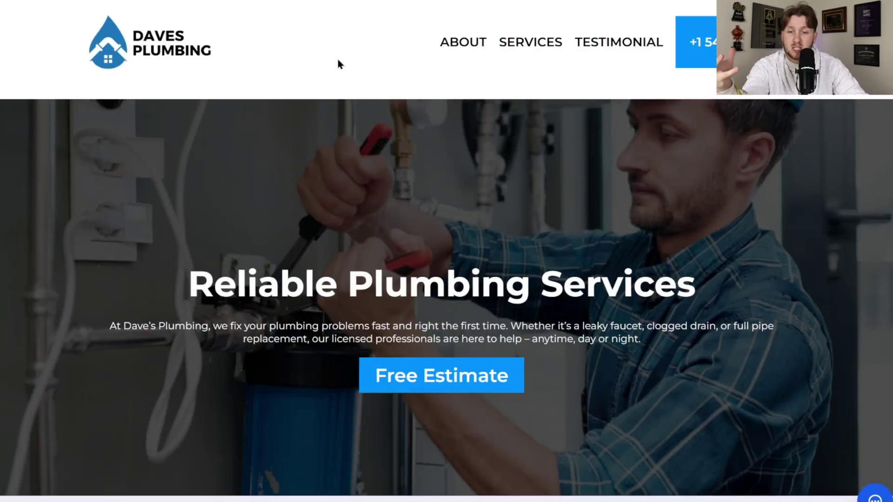
{"action": "scroll", "coordinate": [506, 155], "scroll_direction": "down", "scroll_amount": 10}
{"action": "scroll", "coordinate": [586, 218], "scroll_direction": "up", "scroll_amount": 10}
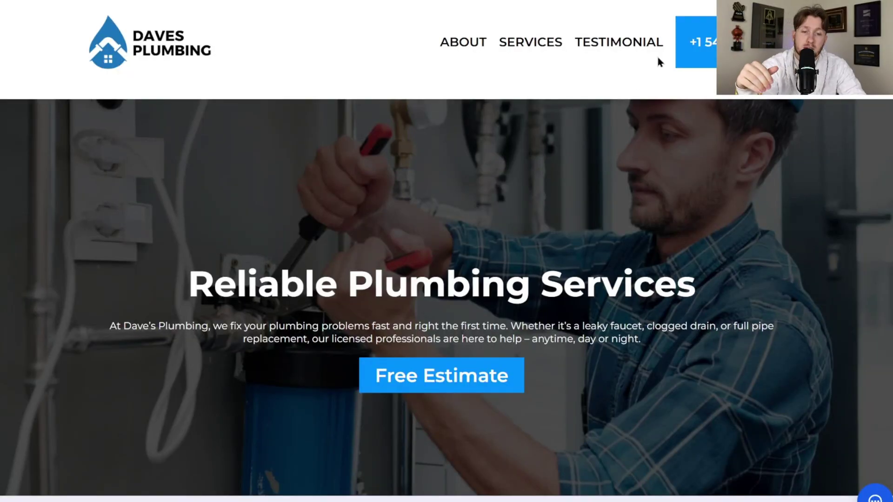